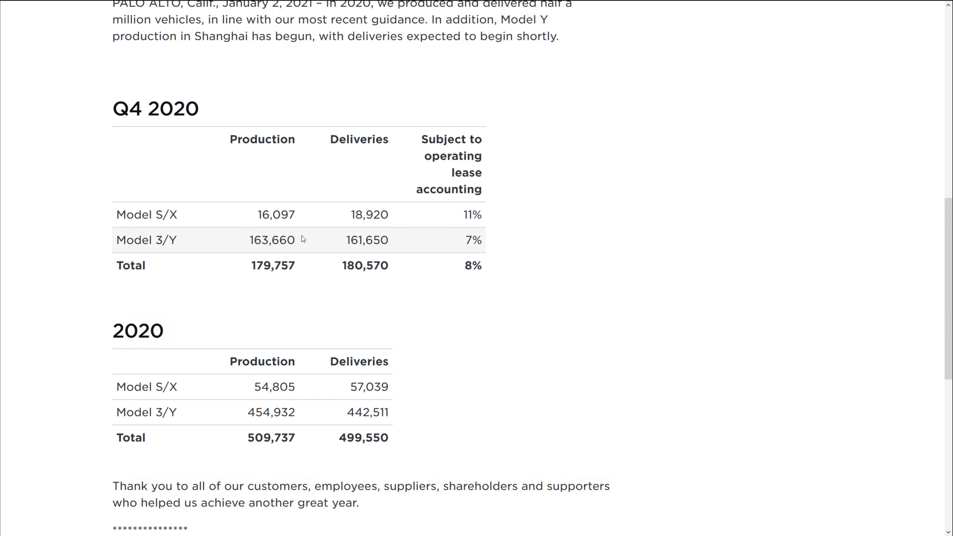
pyautogui.scroll(-3, 325, 282)
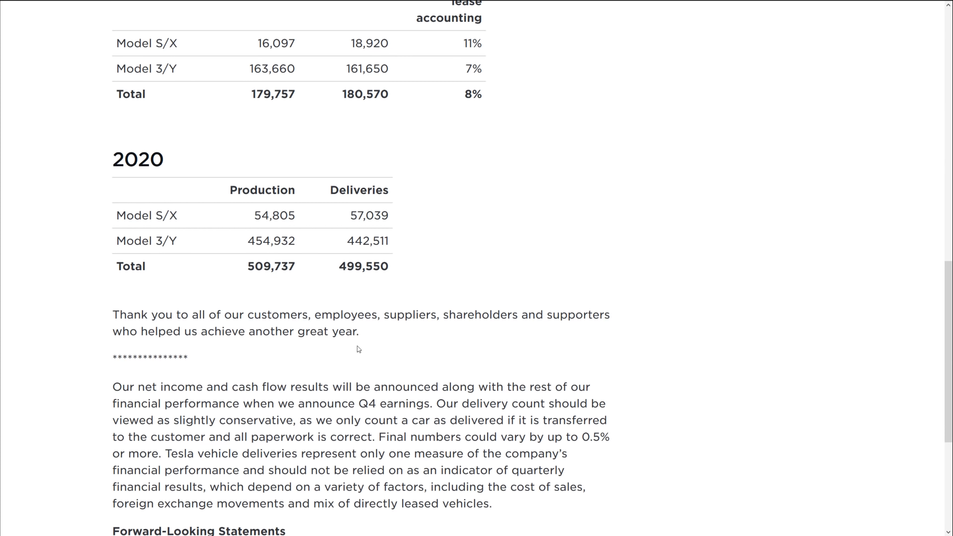
# - Highlight the 2020 total deliveries figure of 499,550 in the Q4 2020 press release
pyautogui.doubleClick(349, 265)
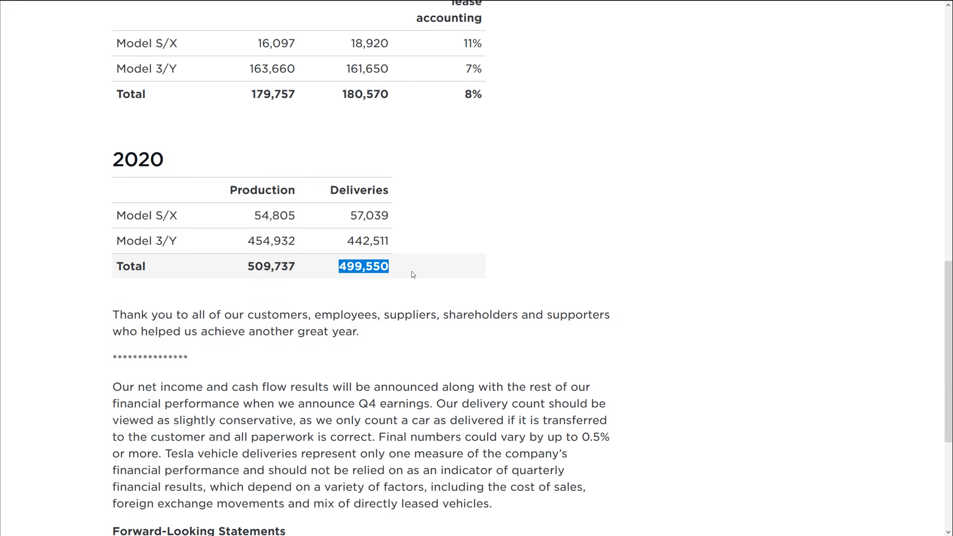
pyautogui.moveTo(519, 437); pyautogui.dragTo(610, 437)
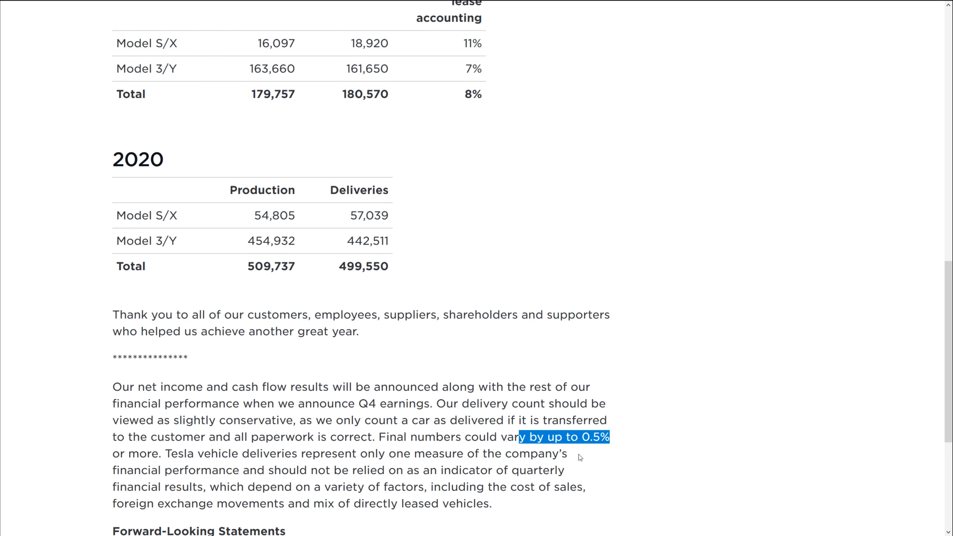
pyautogui.moveTo(392, 270); pyautogui.dragTo(362, 269)
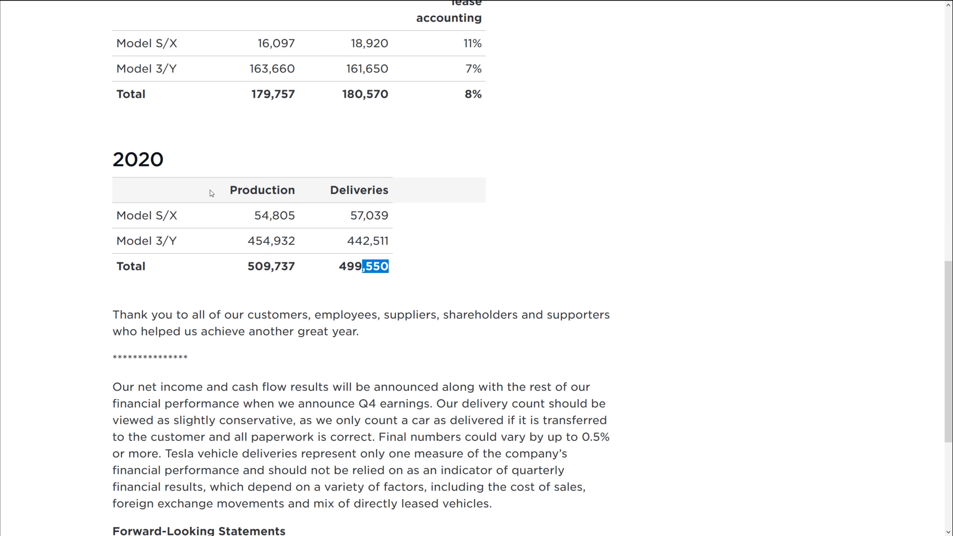
pyautogui.moveTo(210, 190); pyautogui.dragTo(372, 267)
pyautogui.click(357, 260)
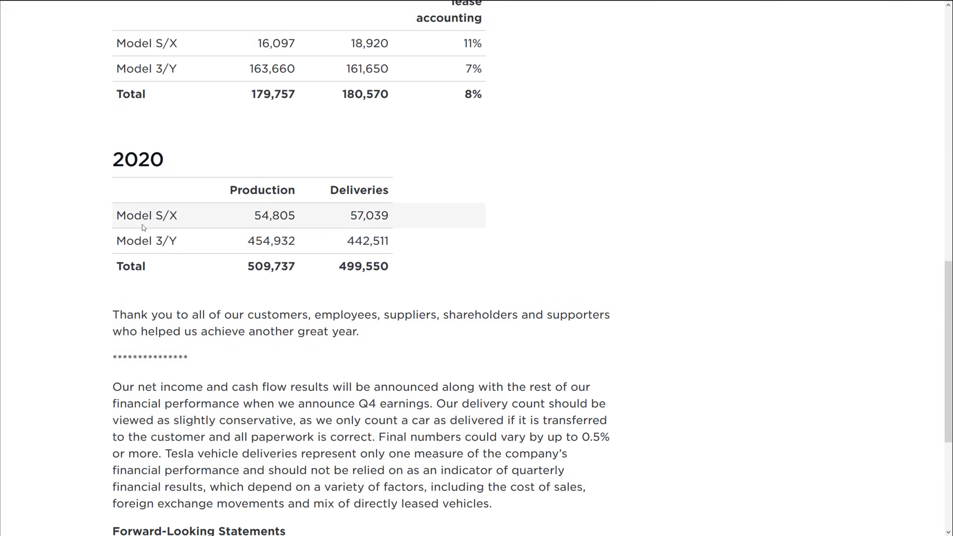
# - Highlight the 2020 Model S/X (57,039) and Model 3/Y (442,511) delivery rows
pyautogui.moveTo(111, 216); pyautogui.dragTo(182, 218)
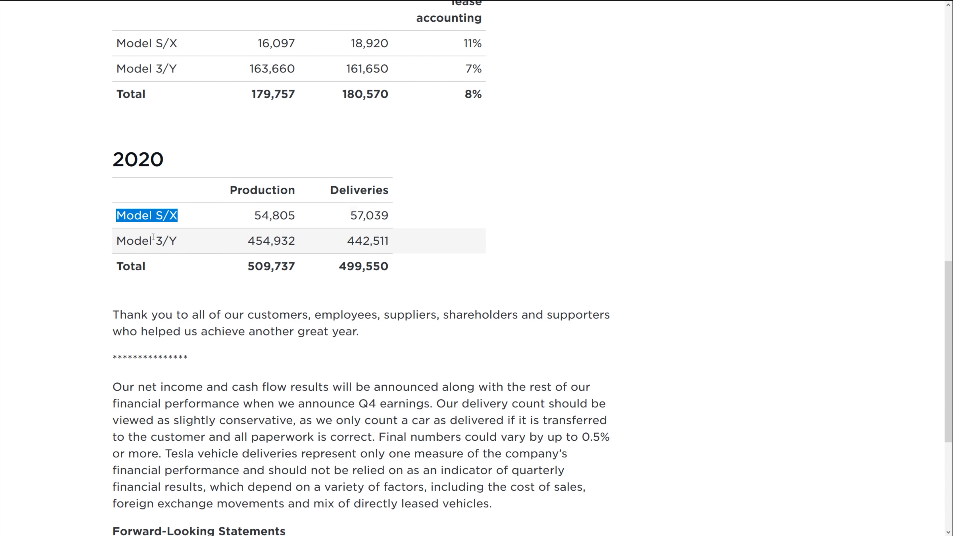
pyautogui.moveTo(117, 242); pyautogui.dragTo(185, 245)
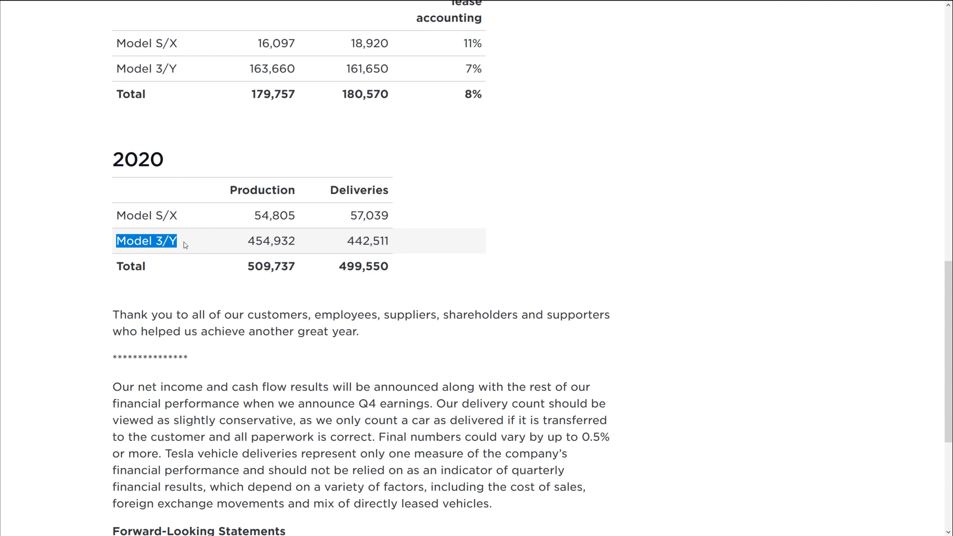
pyautogui.click(132, 227)
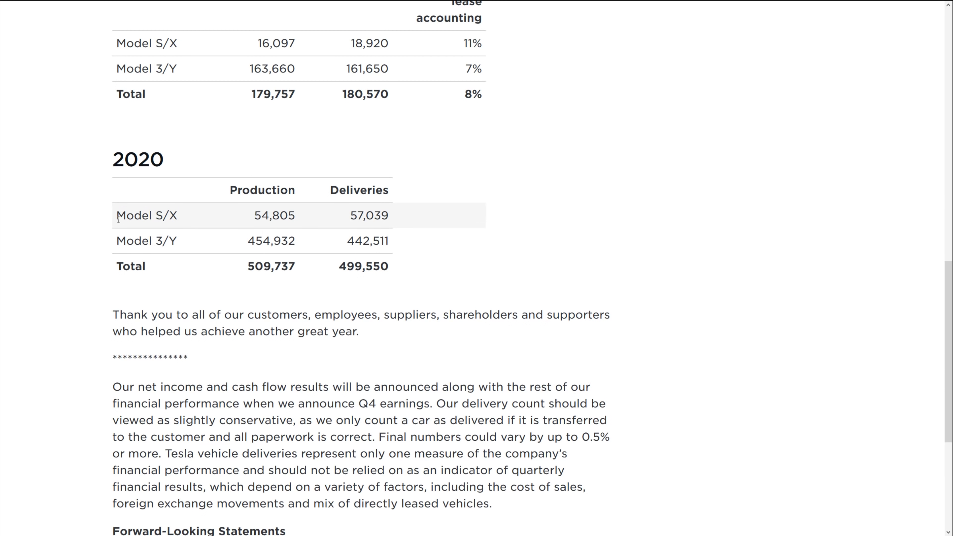
pyautogui.moveTo(116, 215); pyautogui.dragTo(384, 240)
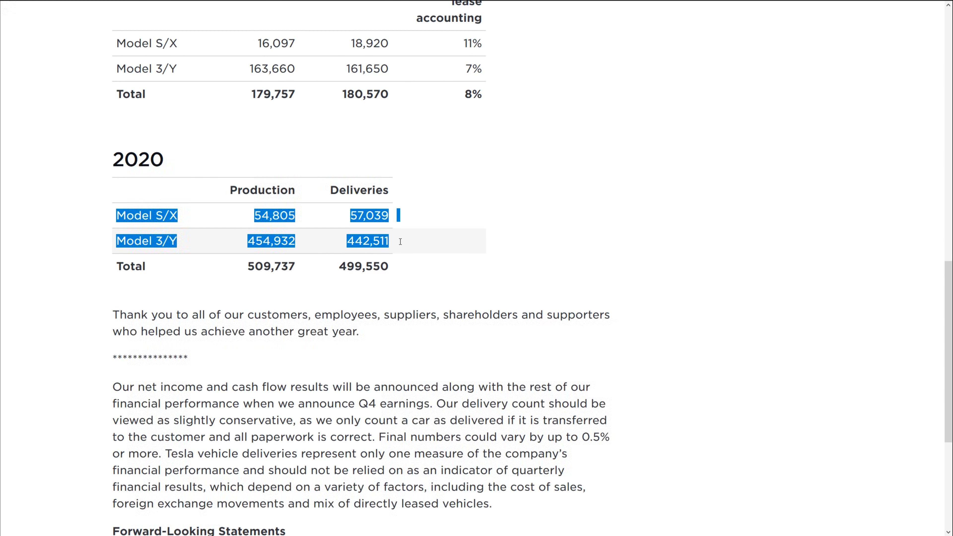
pyautogui.scroll(5, 411, 307)
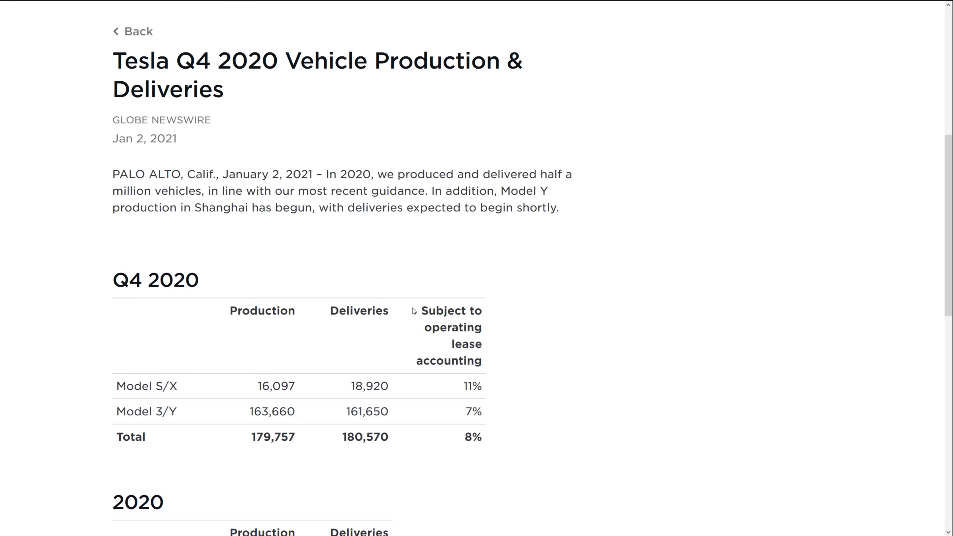
pyautogui.scroll(5, 412, 308)
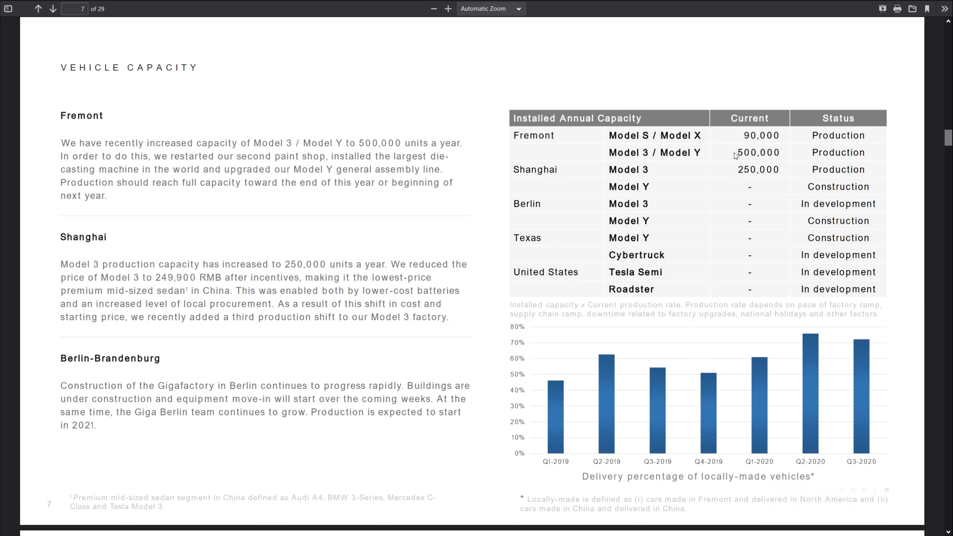
# - Highlight Fremont's 500,000 and Shanghai's 250,000 capacity cells, plus Shanghai's Model Y entry
pyautogui.moveTo(736, 152); pyautogui.dragTo(781, 141)
pyautogui.click(782, 141)
pyautogui.moveTo(739, 170); pyautogui.dragTo(784, 172)
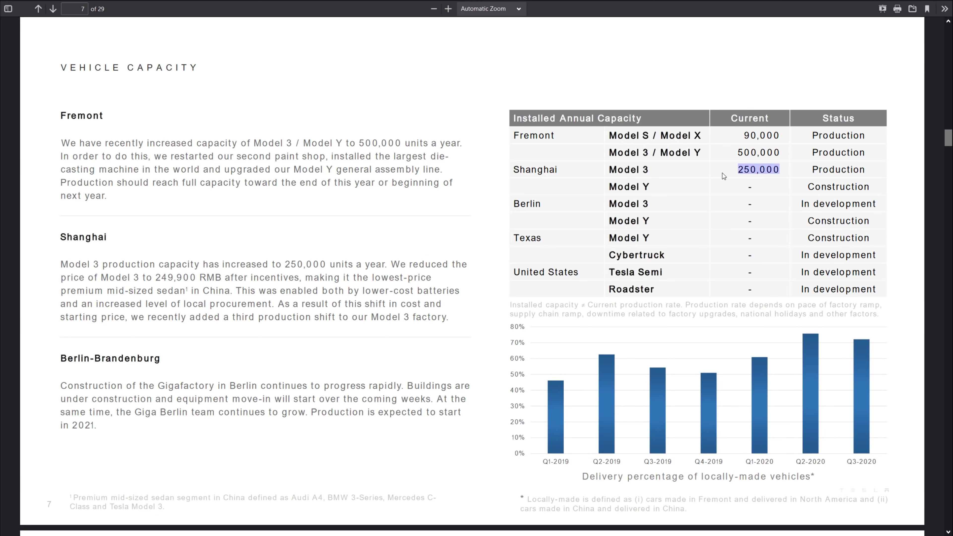
pyautogui.moveTo(608, 187); pyautogui.dragTo(650, 187)
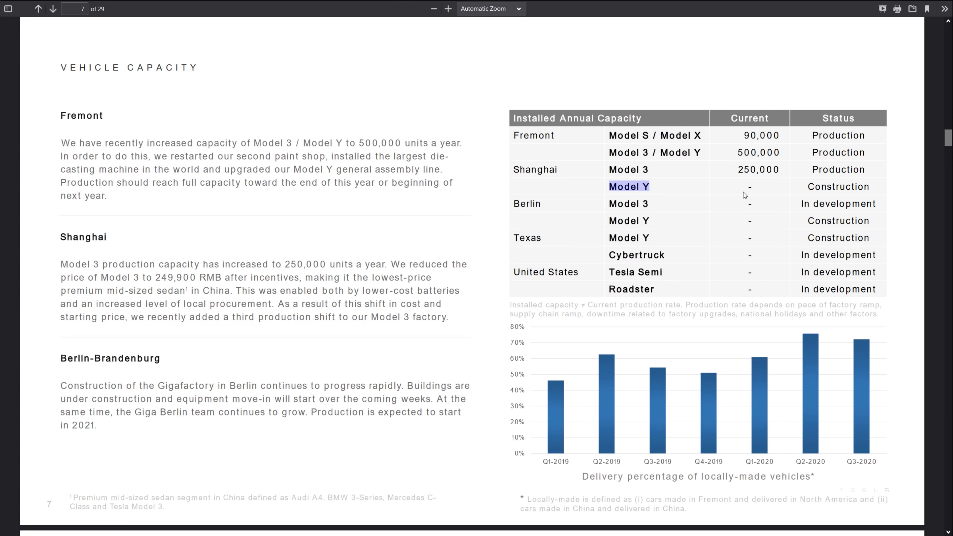
pyautogui.moveTo(736, 169); pyautogui.dragTo(778, 170)
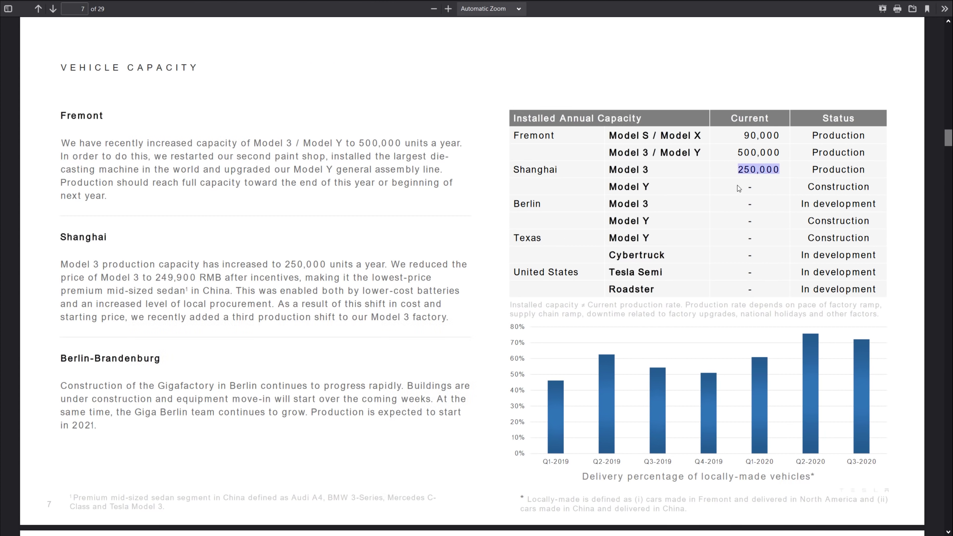
pyautogui.moveTo(738, 189)
pyautogui.mouseDown()
pyautogui.moveTo(765, 190)
pyautogui.moveTo(751, 188)
pyautogui.mouseUp()
pyautogui.moveTo(610, 188)
pyautogui.mouseDown()
pyautogui.moveTo(666, 184)
pyautogui.moveTo(621, 187)
pyautogui.mouseUp()
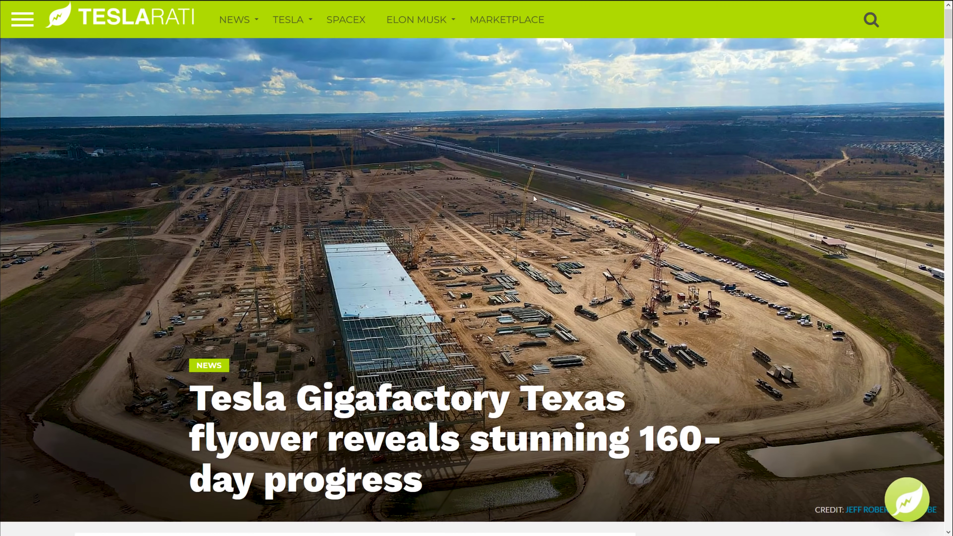
# - Scroll through the Giga Texas 160-day progress article and select its production progress paragraph
pyautogui.scroll(-10, 533, 194)
pyautogui.scroll(-5, 545, 264)
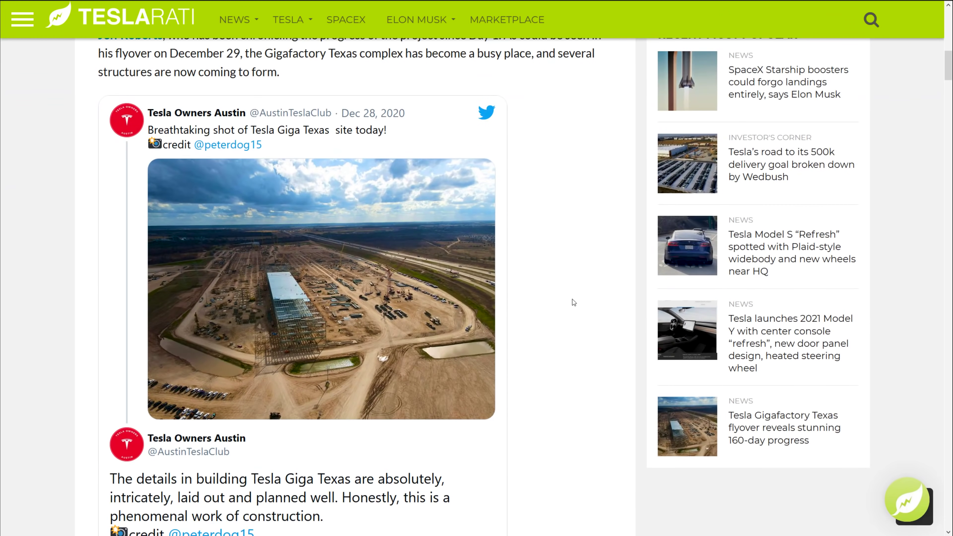
pyautogui.scroll(7, 566, 296)
pyautogui.scroll(-16, 577, 307)
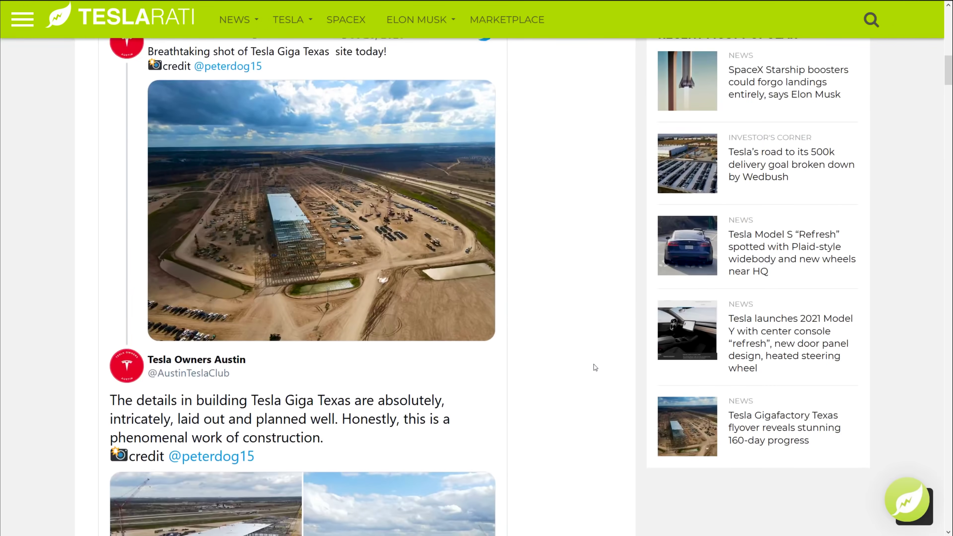
pyautogui.scroll(-8, 594, 366)
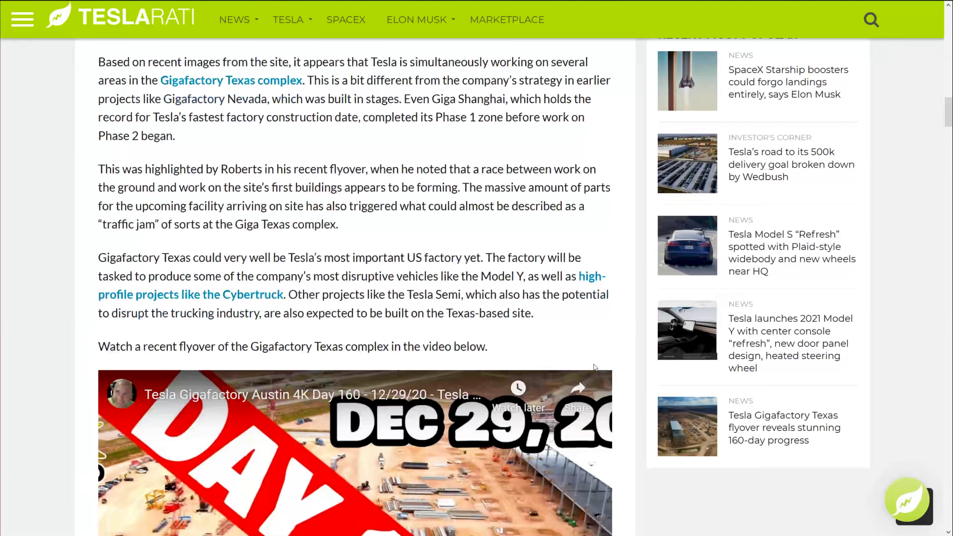
pyautogui.scroll(-5, 593, 366)
pyautogui.scroll(14, 509, 350)
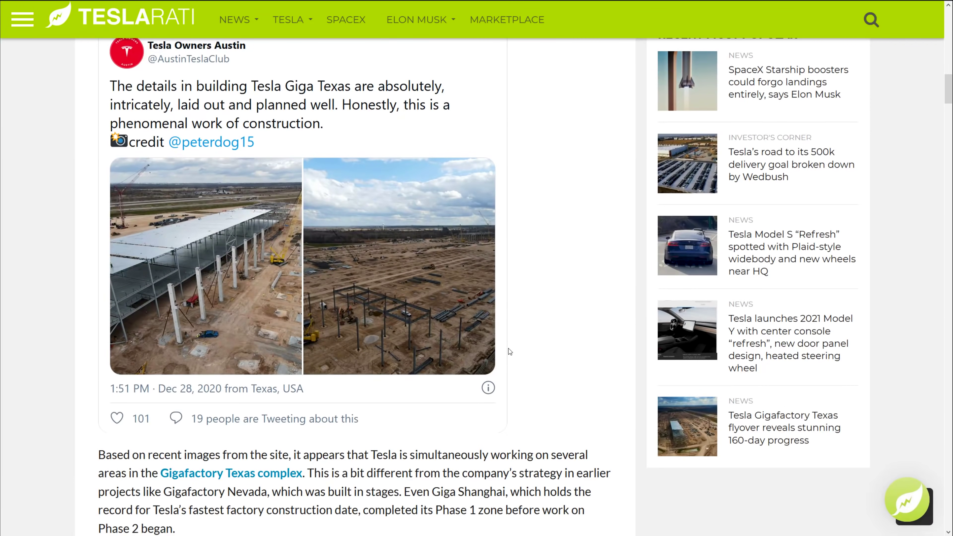
pyautogui.scroll(9, 509, 351)
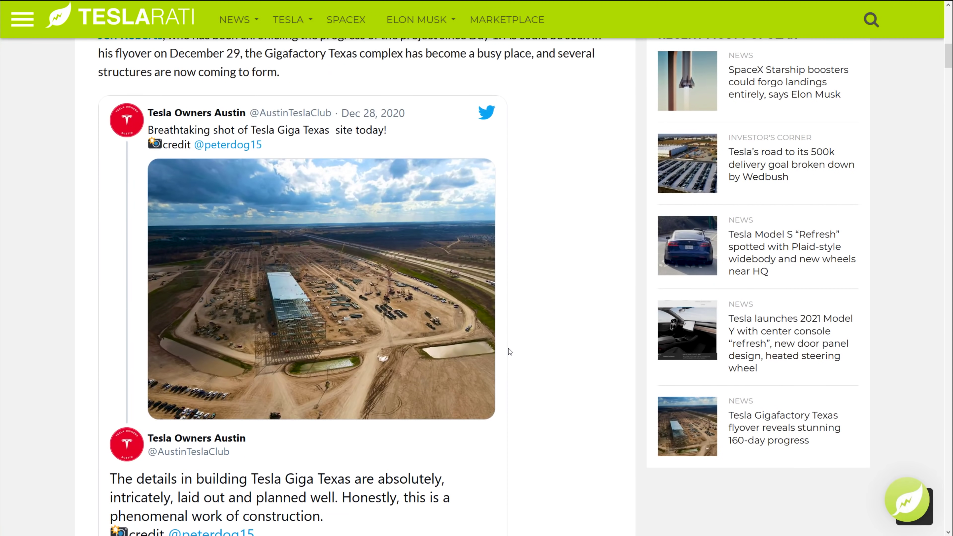
pyautogui.scroll(5, 510, 351)
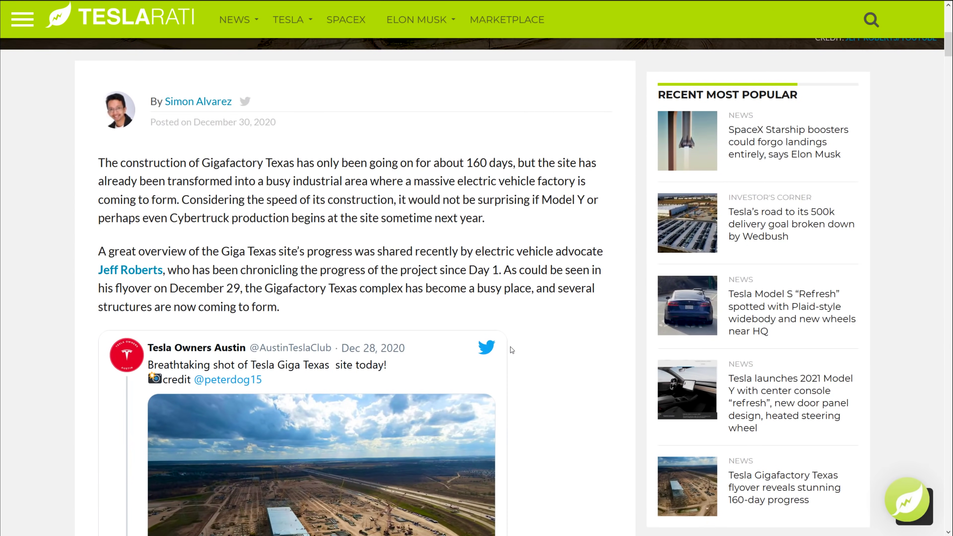
pyautogui.moveTo(317, 311); pyautogui.dragTo(242, 220)
pyautogui.click(242, 219)
pyautogui.scroll(7, 496, 334)
pyautogui.scroll(4, 497, 334)
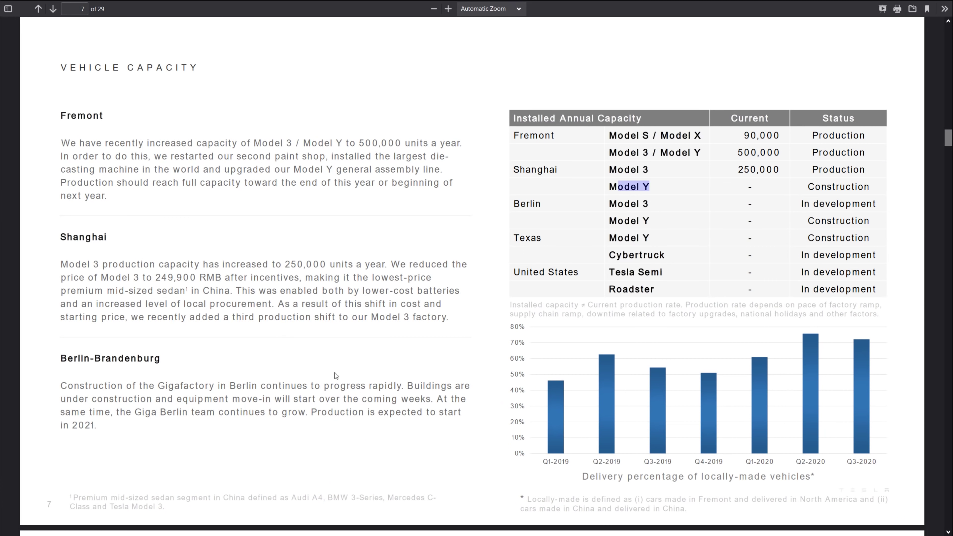
pyautogui.scroll(-7, 264, 260)
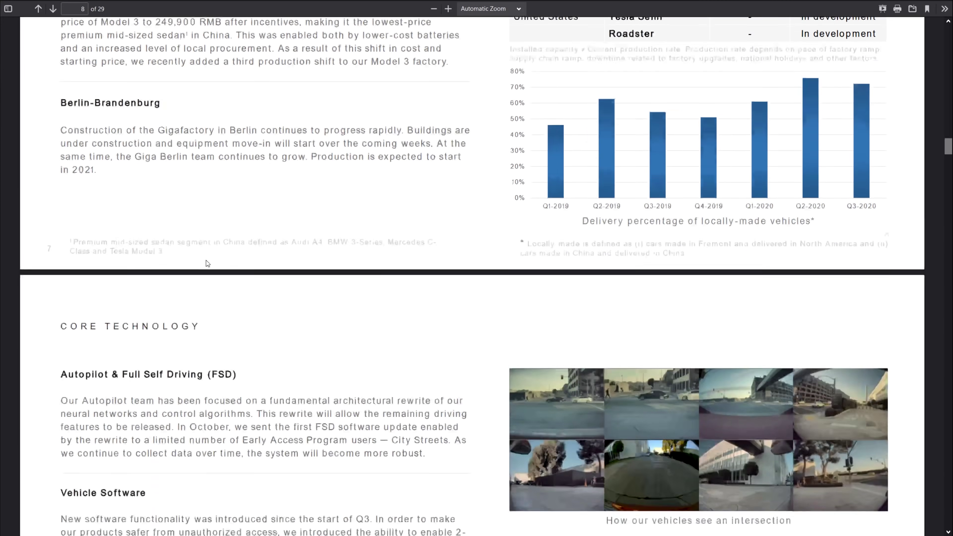
pyautogui.scroll(-10, 206, 261)
pyautogui.scroll(15, 206, 261)
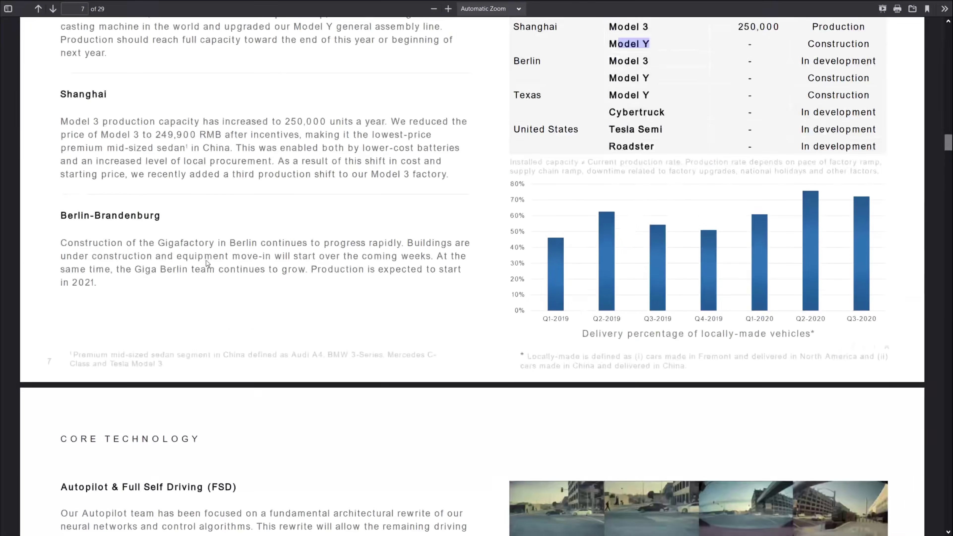
pyautogui.scroll(20, 207, 260)
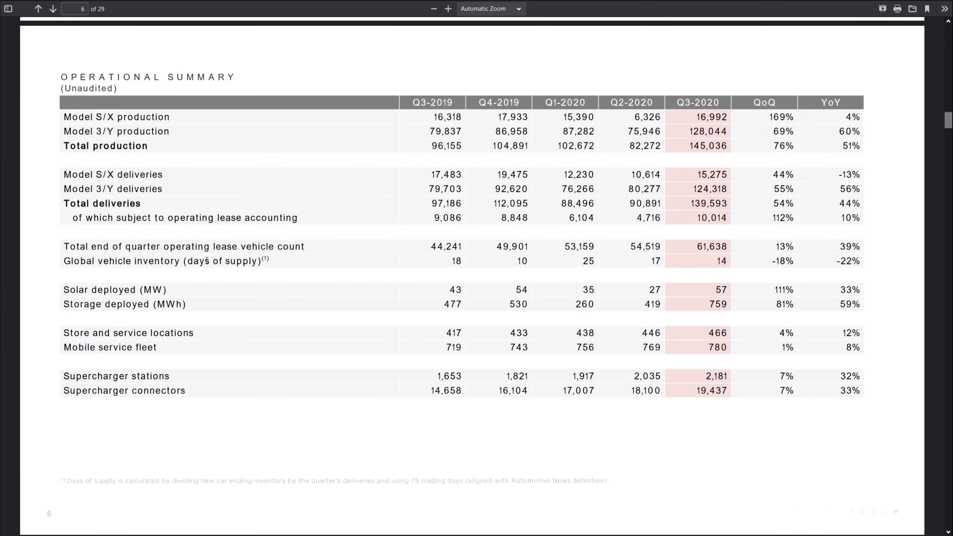
pyautogui.scroll(20, 206, 260)
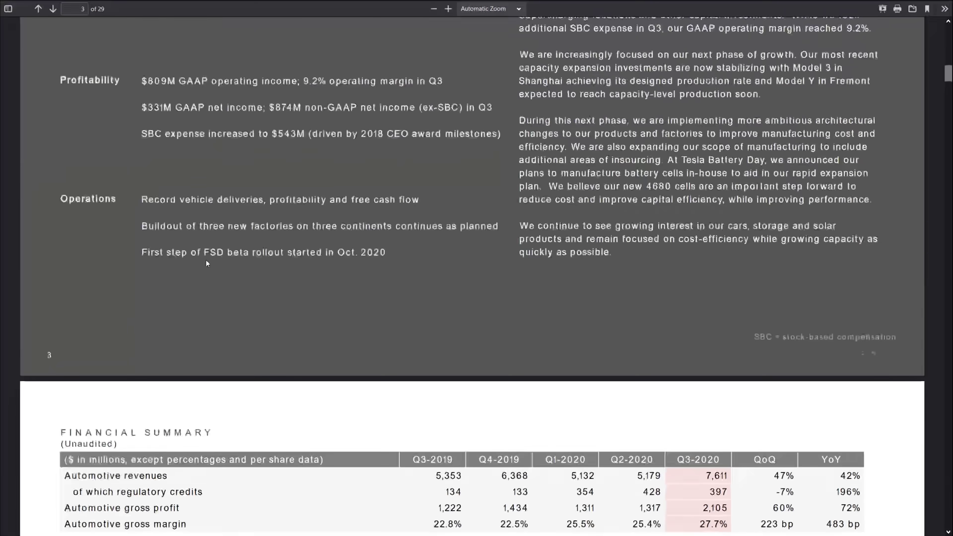
pyautogui.scroll(15, 206, 260)
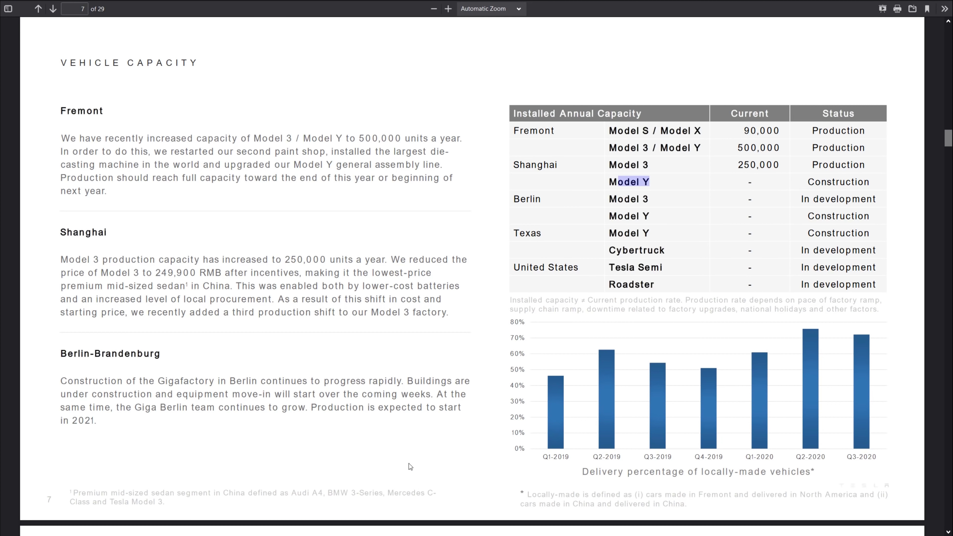
pyautogui.moveTo(217, 380); pyautogui.dragTo(428, 393)
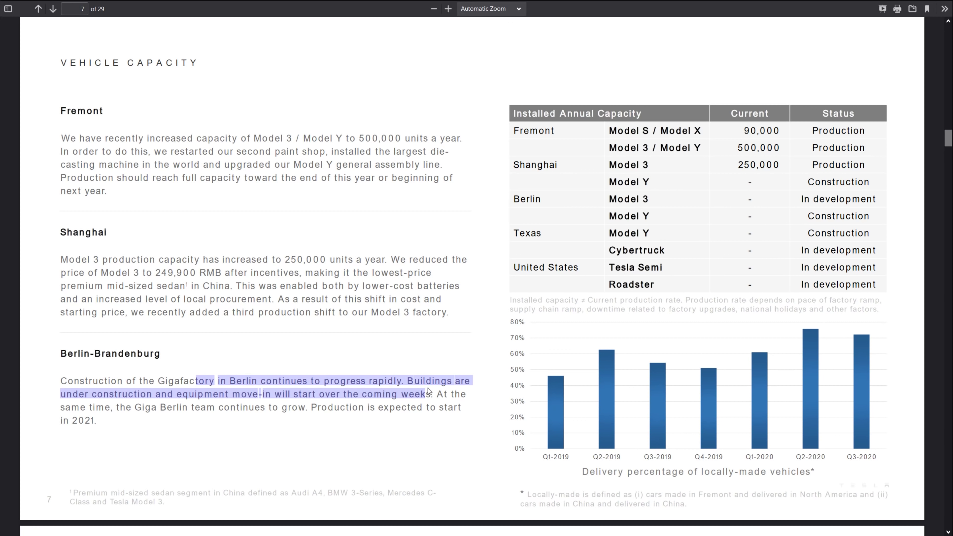
pyautogui.click(438, 390)
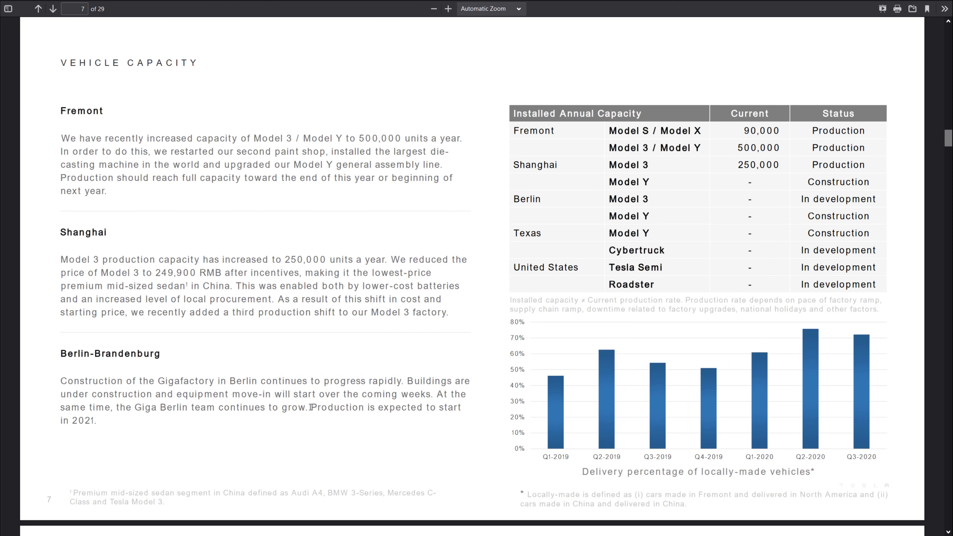
pyautogui.moveTo(311, 407); pyautogui.dragTo(319, 408)
pyautogui.moveTo(124, 425); pyautogui.dragTo(98, 421)
pyautogui.click(338, 413)
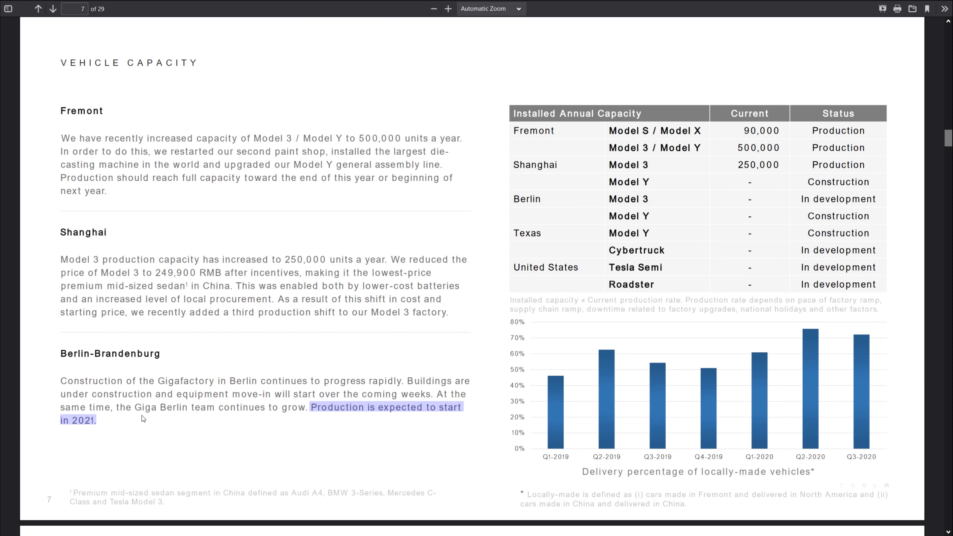
pyautogui.doubleClick(63, 354)
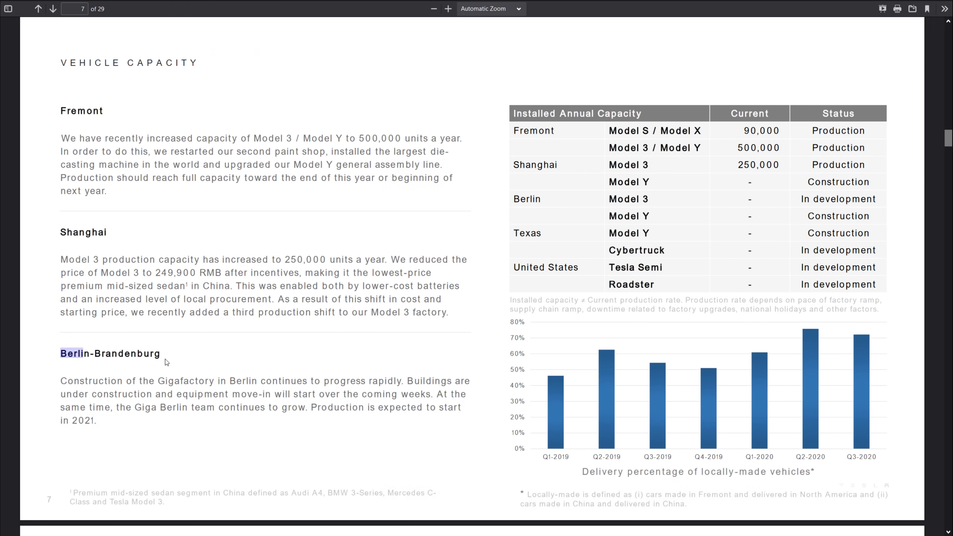
pyautogui.click(165, 355)
pyautogui.moveTo(610, 200); pyautogui.dragTo(643, 202)
pyautogui.click(657, 214)
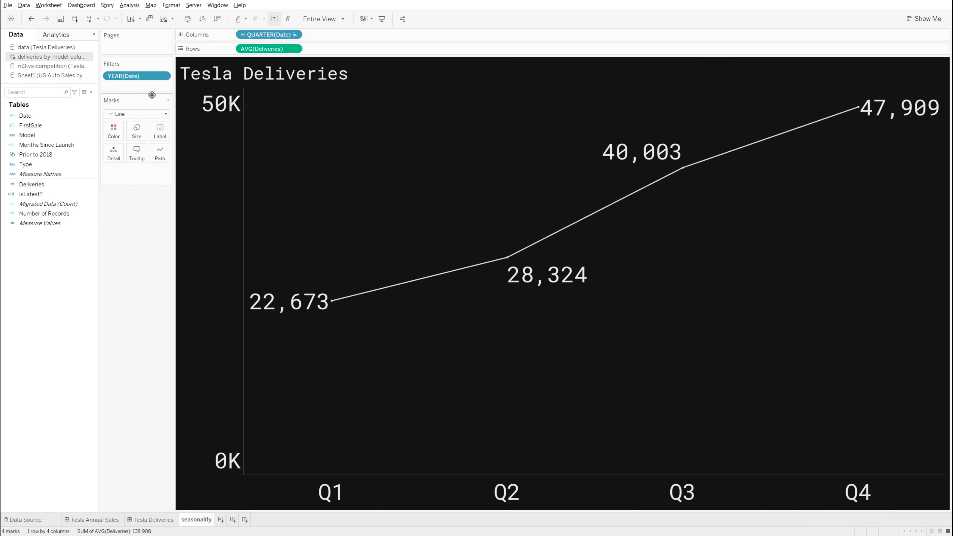
pyautogui.click(123, 76)
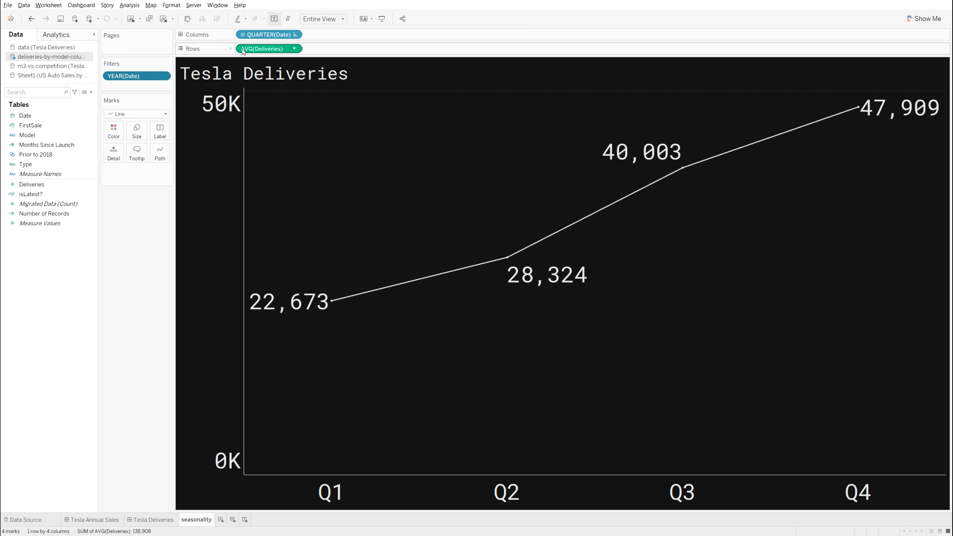
pyautogui.moveTo(313, 305)
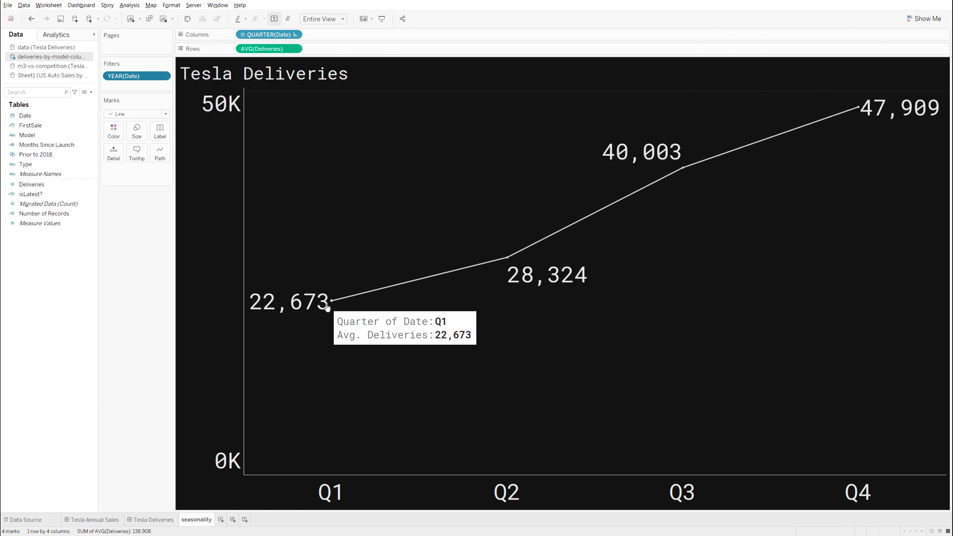
pyautogui.moveTo(508, 259)
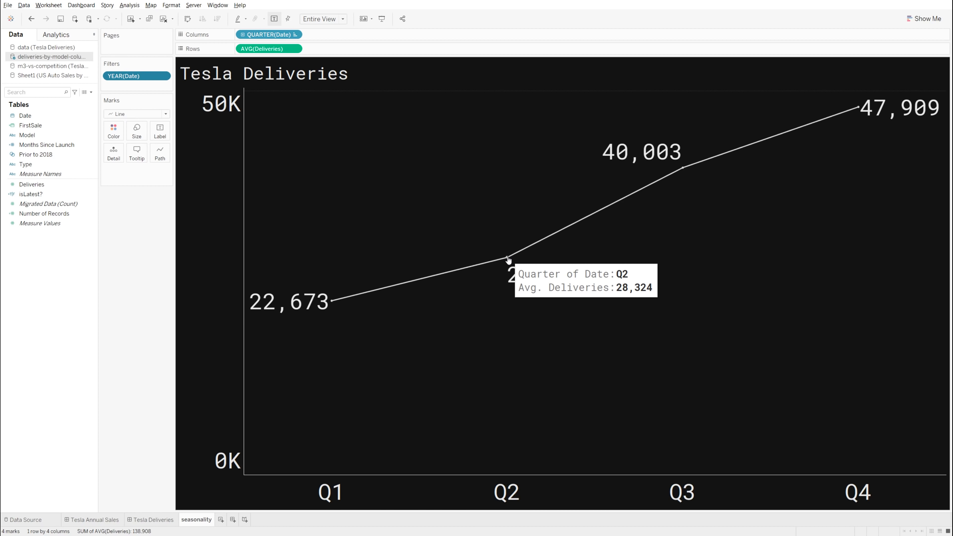
pyautogui.moveTo(687, 170)
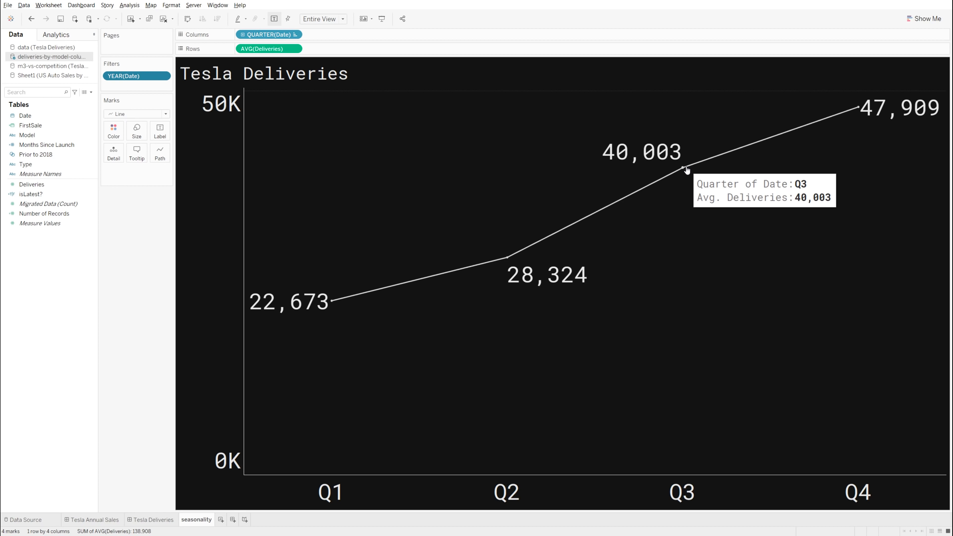
pyautogui.moveTo(862, 109)
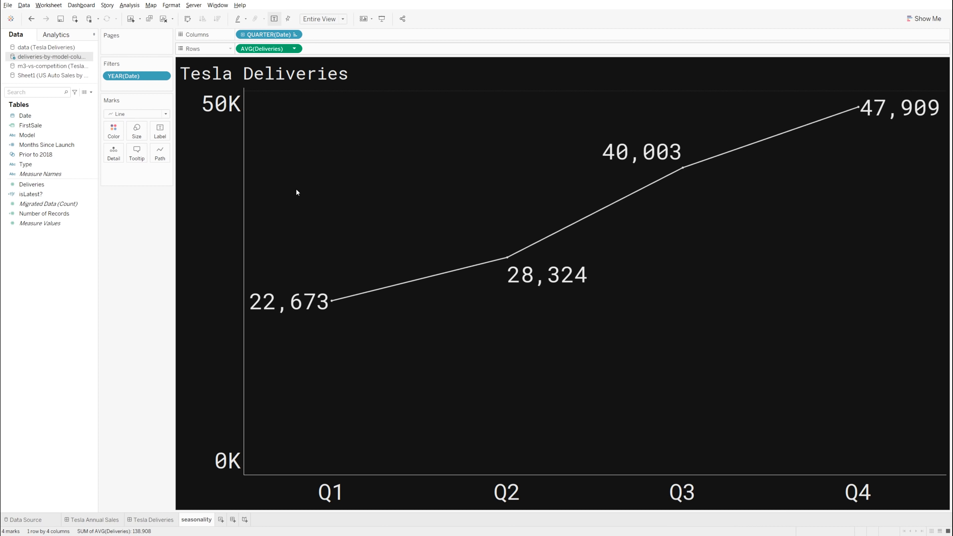
pyautogui.click(471, 346)
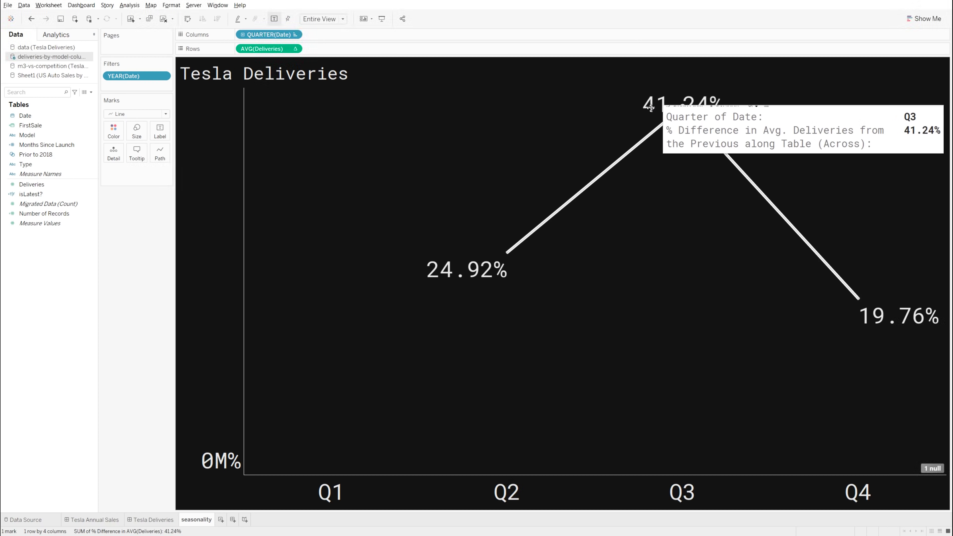
pyautogui.moveTo(648, 115); pyautogui.dragTo(602, 116)
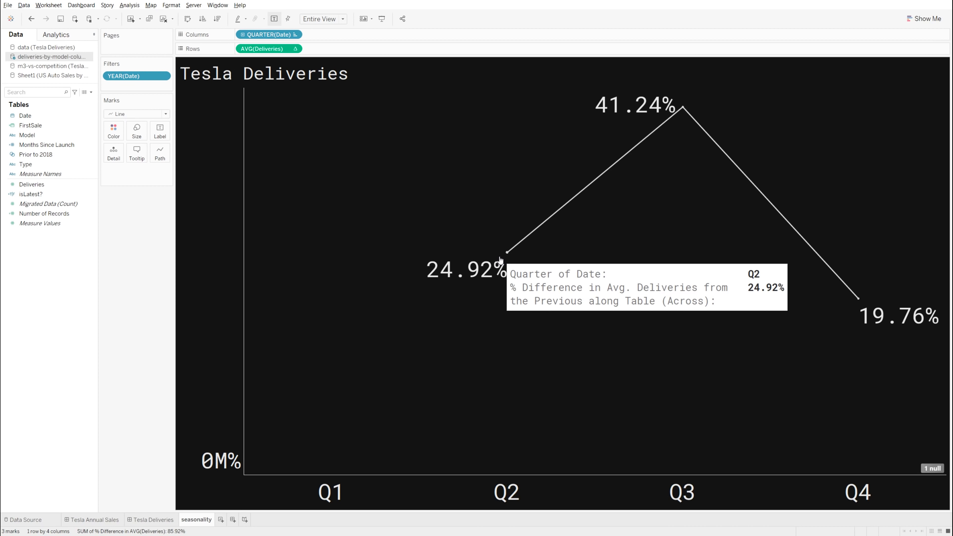
pyautogui.moveTo(868, 307)
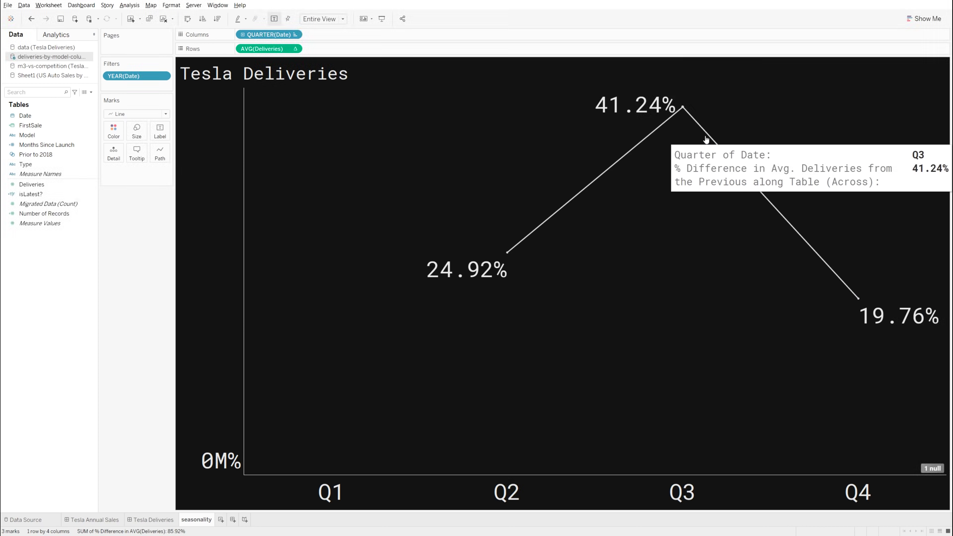
pyautogui.moveTo(688, 118)
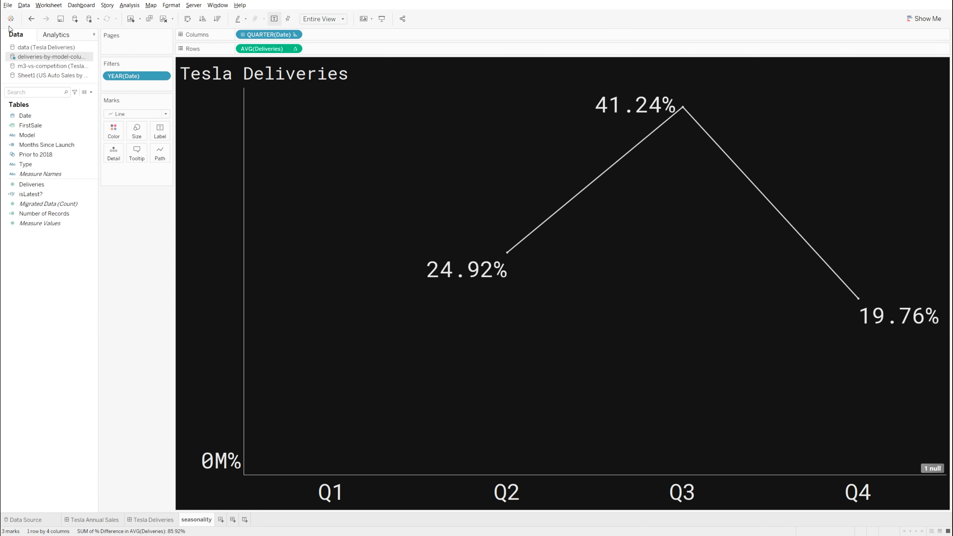
pyautogui.click(31, 19)
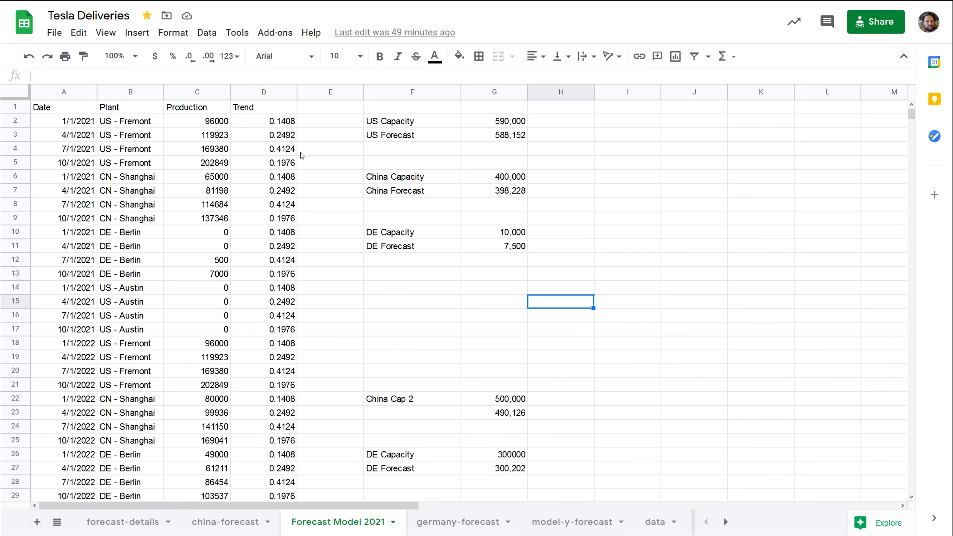
# - Review Fremont's trend values D2:D5 (0.1408, 0.2492, 0.4124, 0.1976) and production cells C2:C5
pyautogui.click(280, 120)
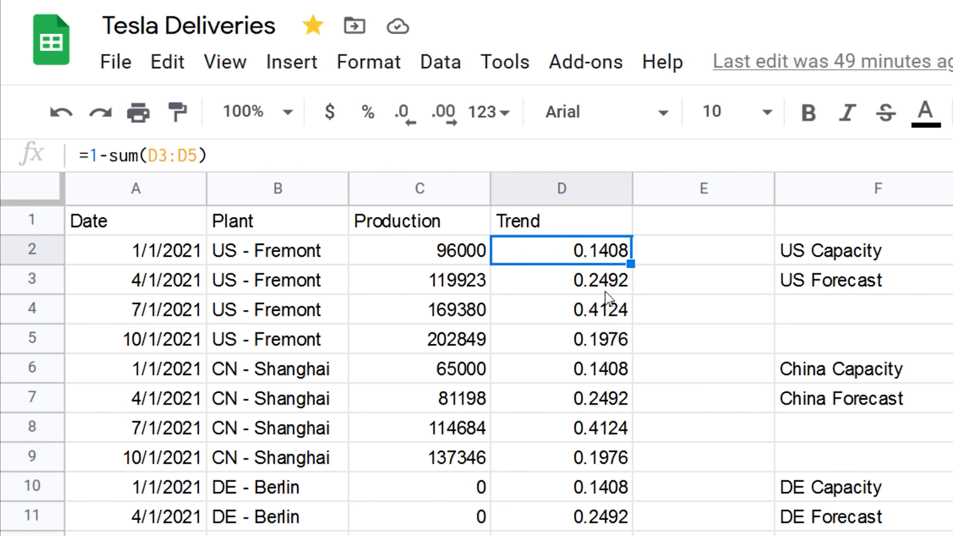
pyautogui.keyDown('shift'); pyautogui.click(596, 326); pyautogui.keyUp('shift')
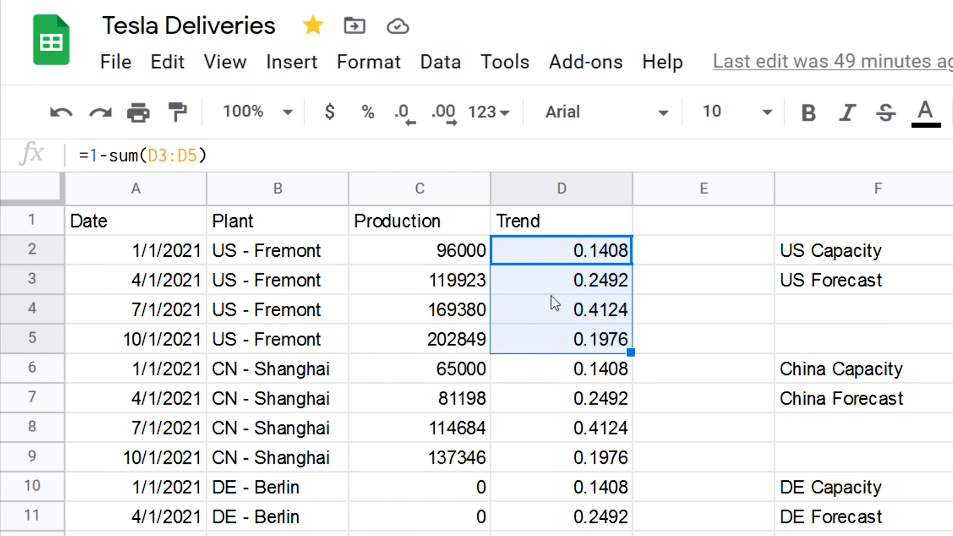
pyautogui.click(553, 255)
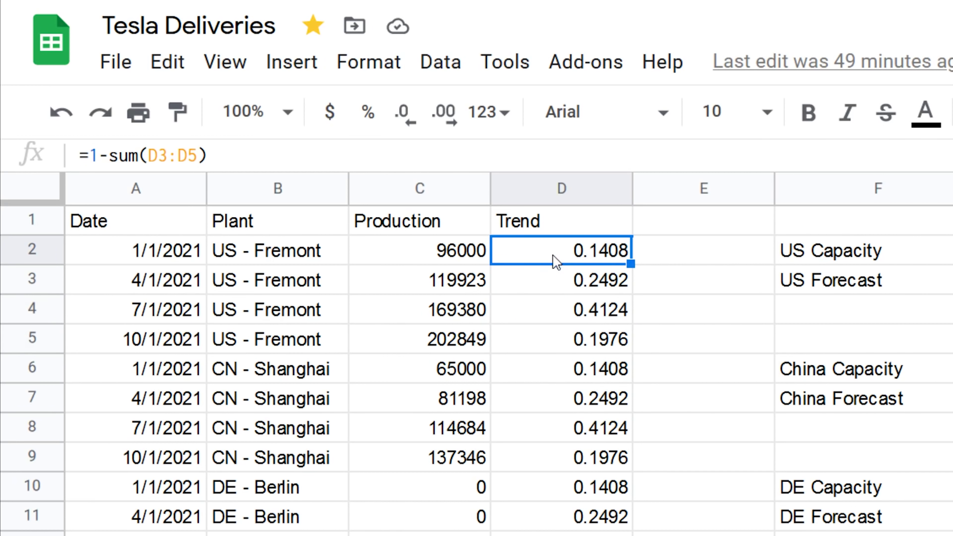
pyautogui.click(567, 281)
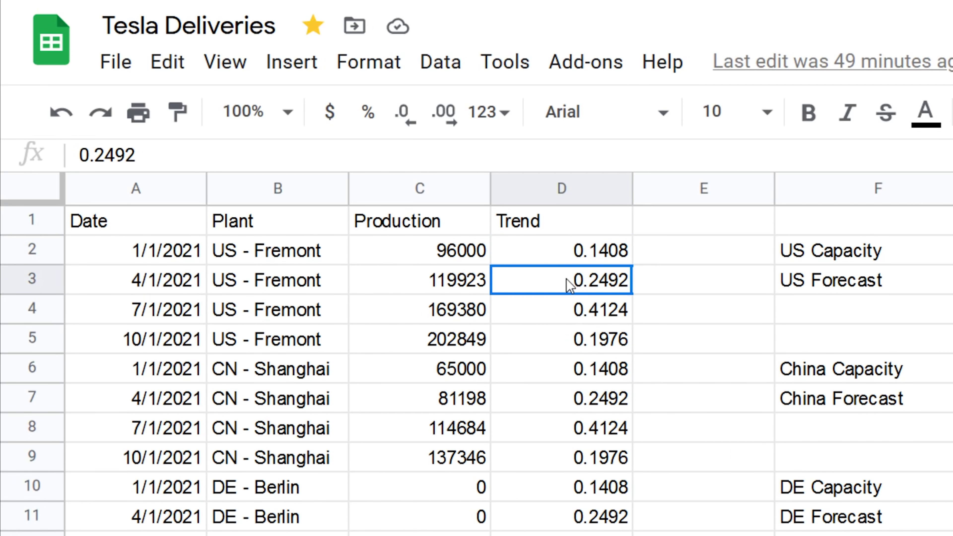
pyautogui.click(557, 319)
pyautogui.click(569, 342)
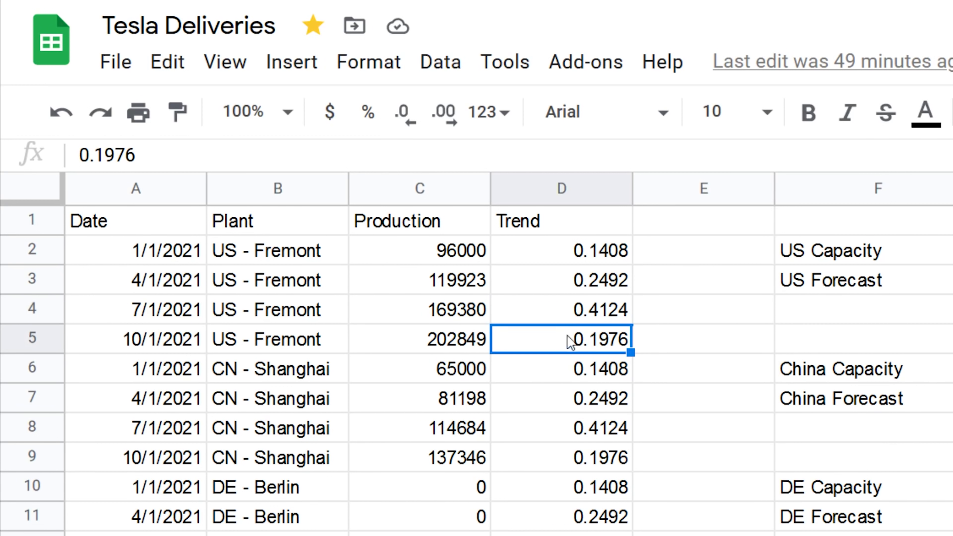
pyautogui.keyDown('shift'); pyautogui.click(568, 279); pyautogui.keyUp('shift')
pyautogui.click(566, 259)
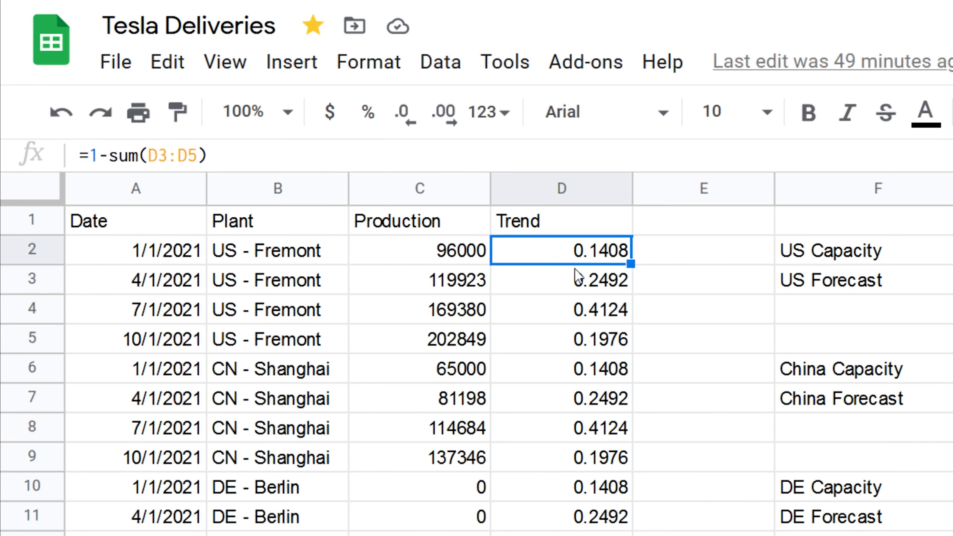
pyautogui.click(464, 254)
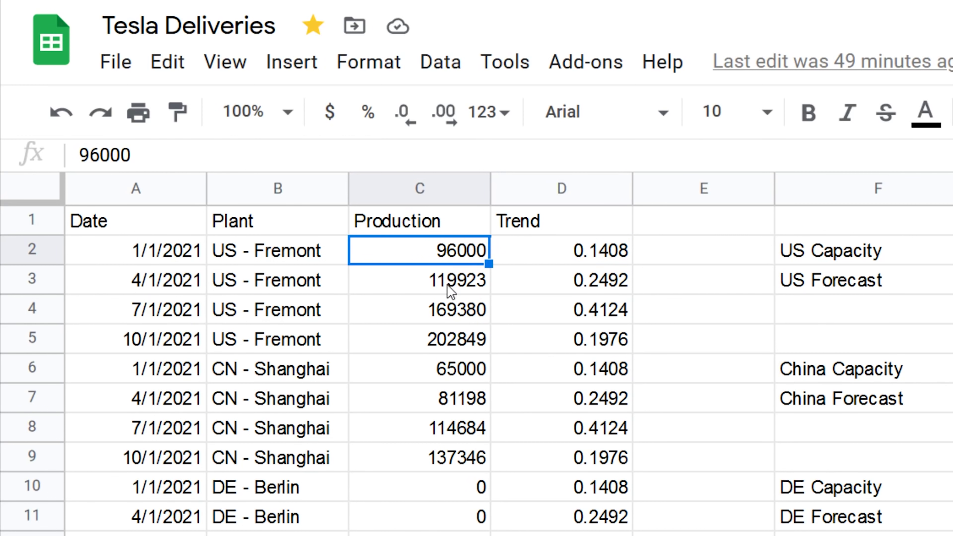
pyautogui.moveTo(455, 258); pyautogui.dragTo(446, 332)
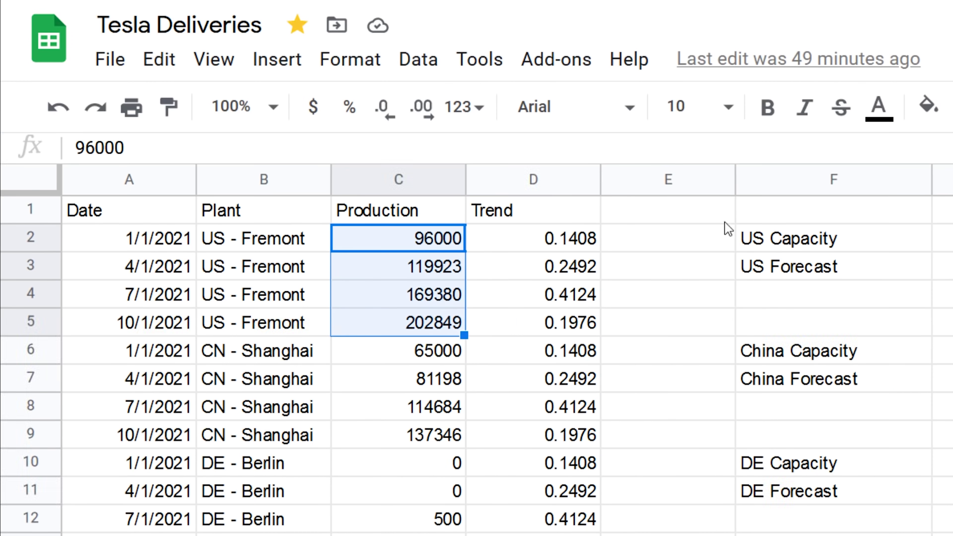
pyautogui.click(882, 160)
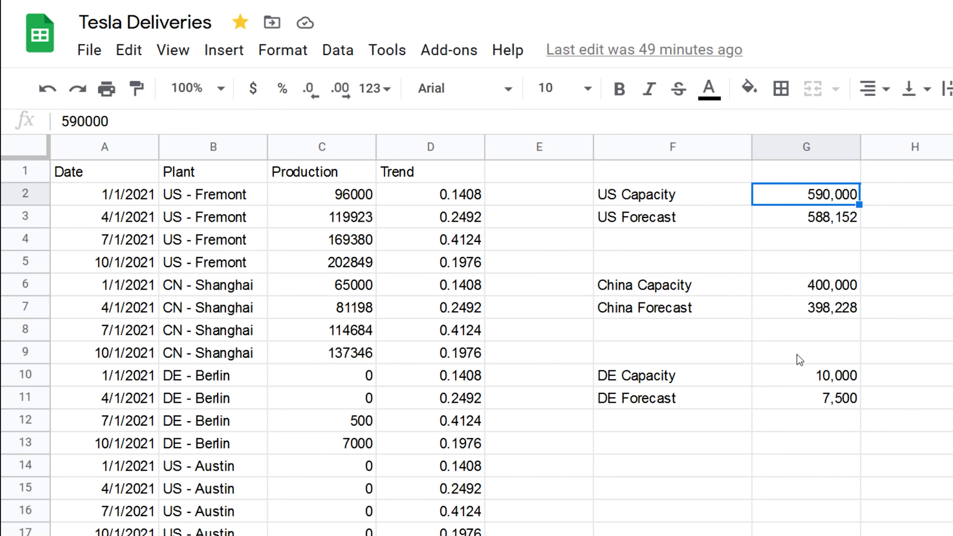
pyautogui.moveTo(735, 199); pyautogui.dragTo(852, 201)
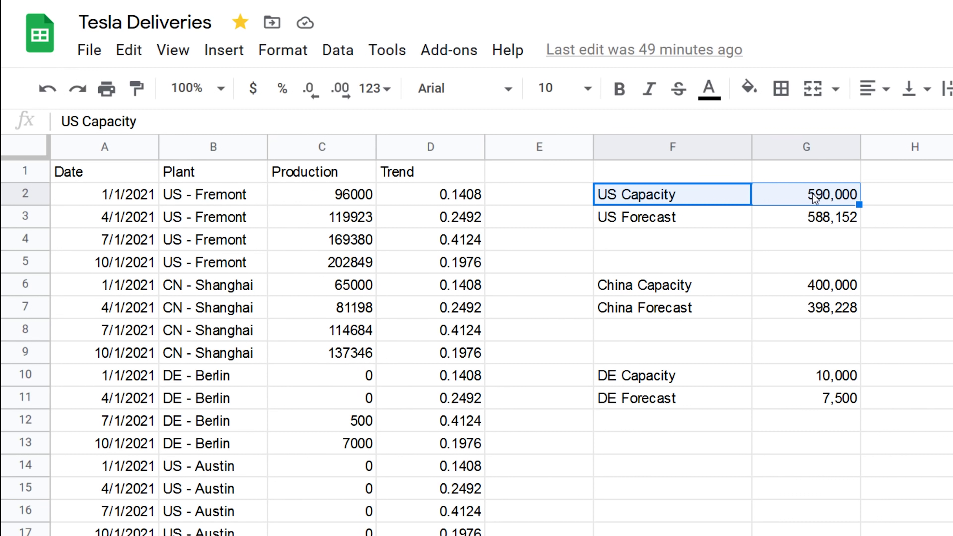
pyautogui.click(383, 217)
pyautogui.moveTo(351, 193); pyautogui.dragTo(348, 266)
pyautogui.click(799, 216)
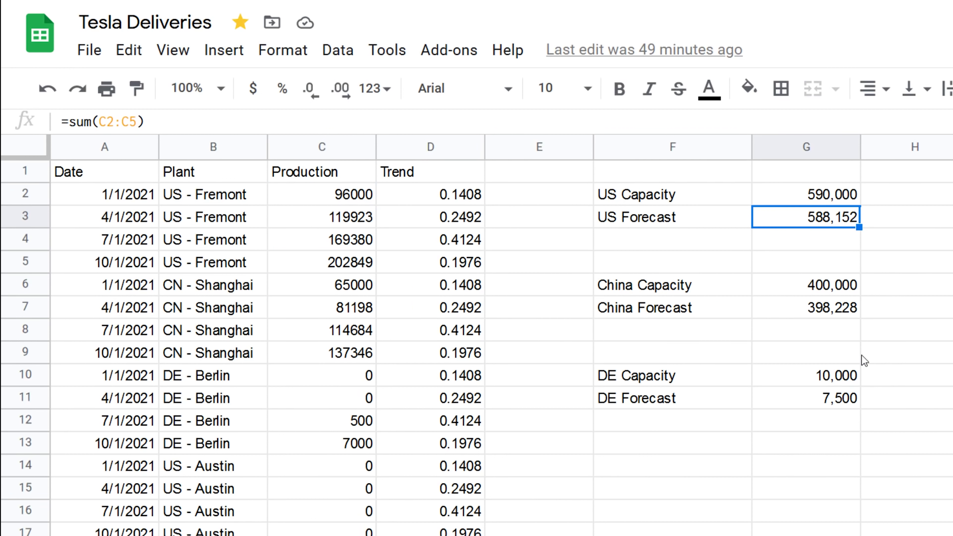
pyautogui.click(837, 201)
pyautogui.click(845, 221)
pyautogui.click(348, 196)
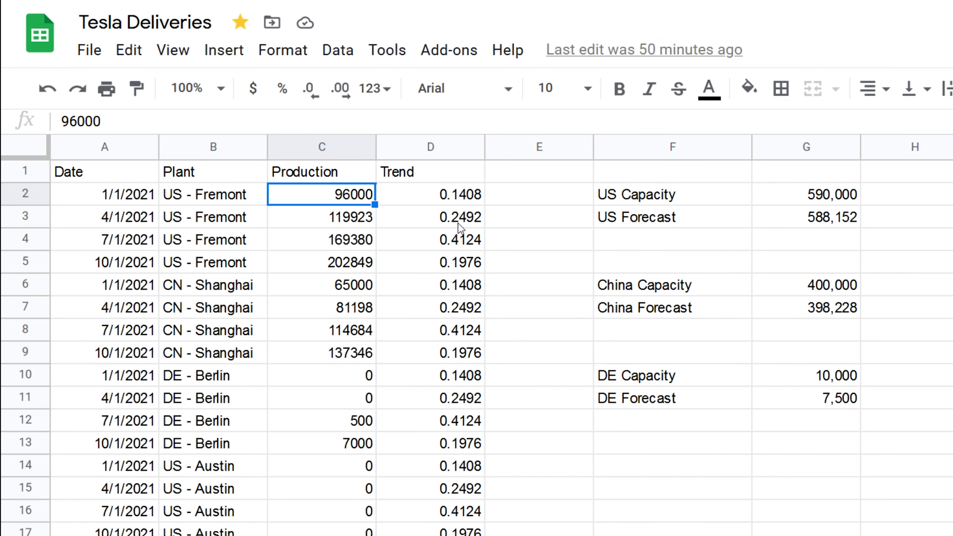
pyautogui.click(814, 221)
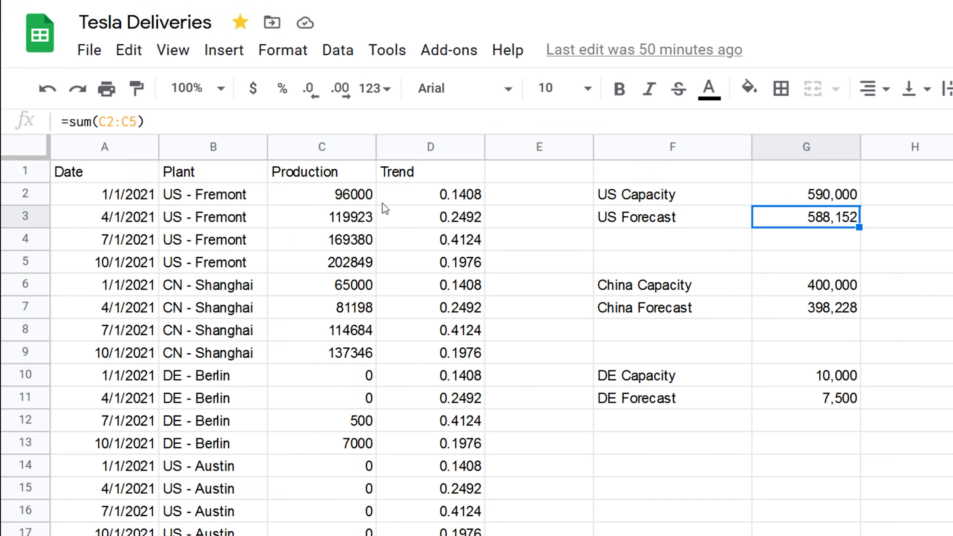
pyautogui.moveTo(371, 201); pyautogui.dragTo(371, 263)
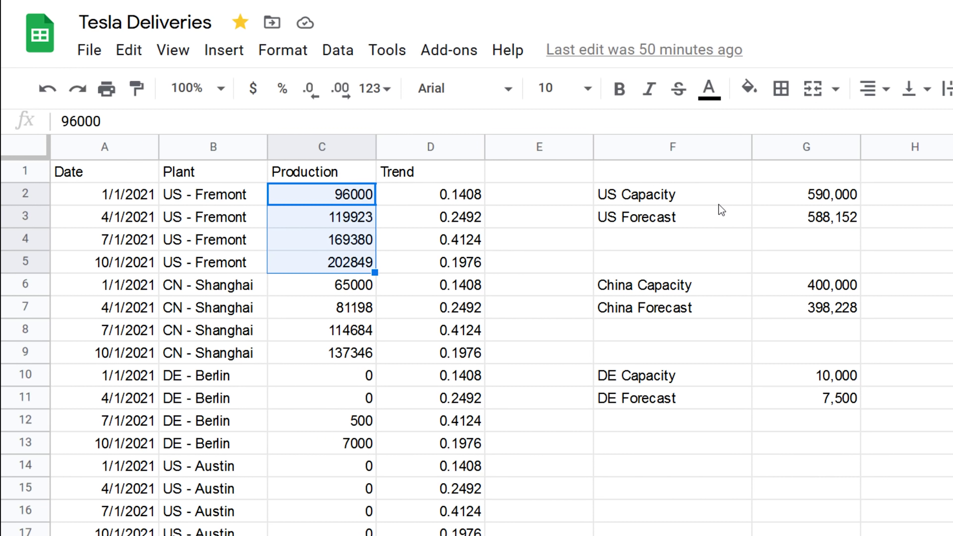
pyautogui.click(839, 287)
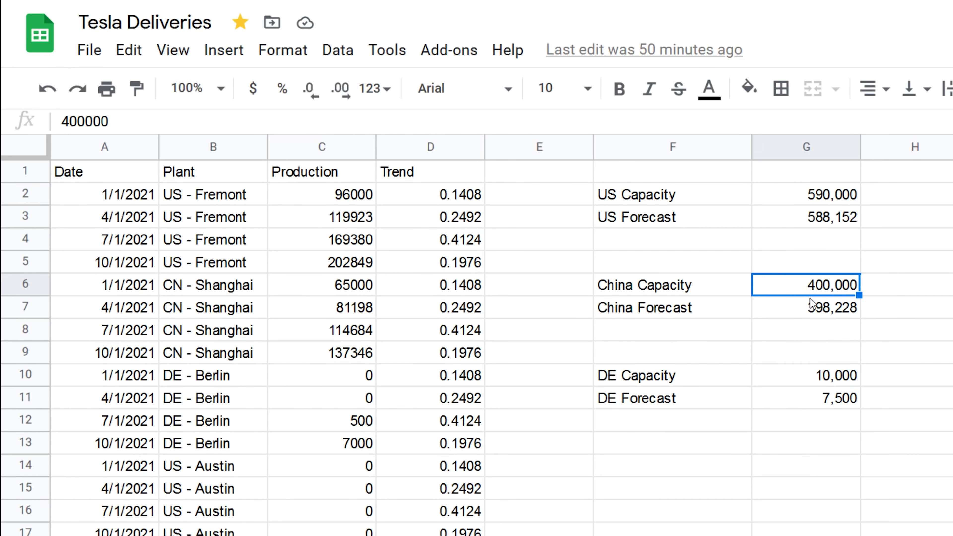
pyautogui.moveTo(802, 310); pyautogui.dragTo(801, 293)
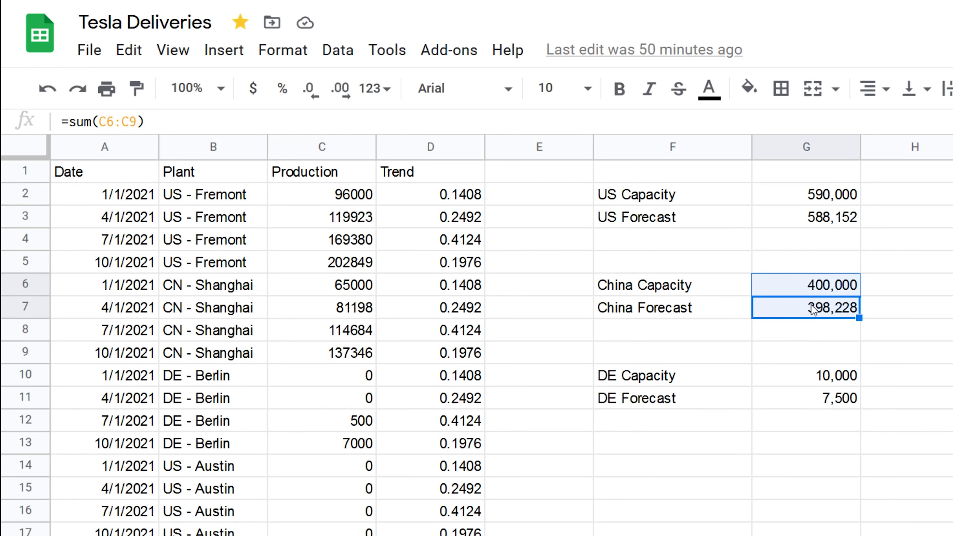
pyautogui.click(689, 290)
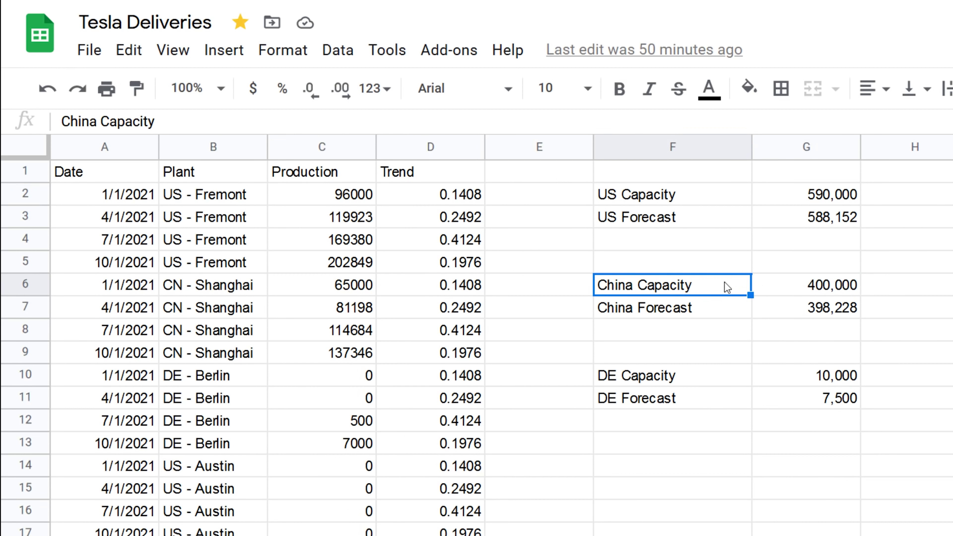
pyautogui.moveTo(727, 287); pyautogui.dragTo(790, 314)
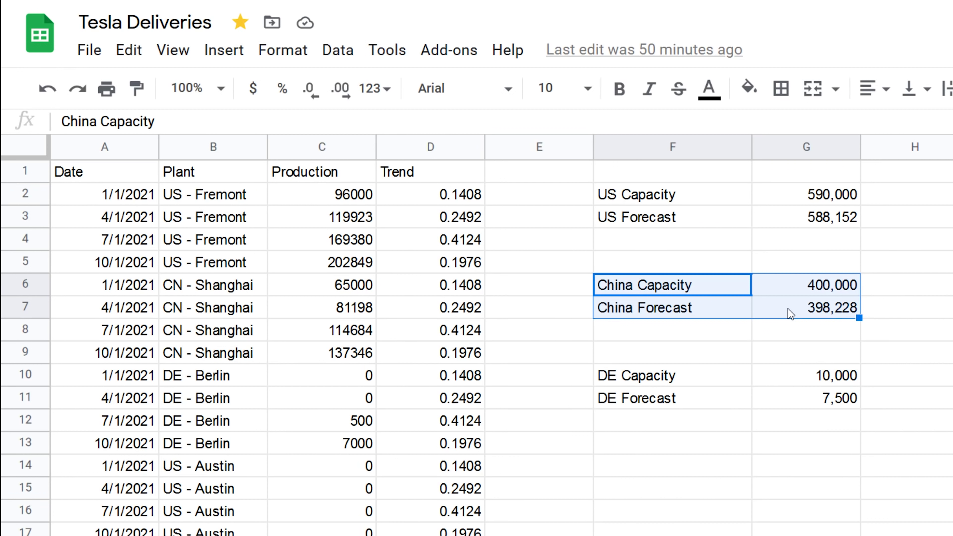
pyautogui.click(697, 308)
pyautogui.moveTo(707, 292); pyautogui.dragTo(795, 309)
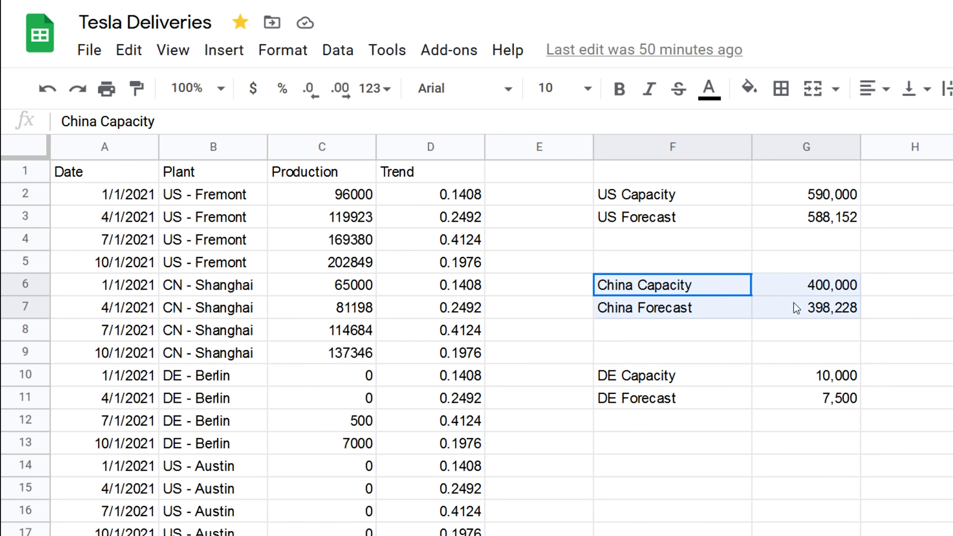
pyautogui.click(793, 291)
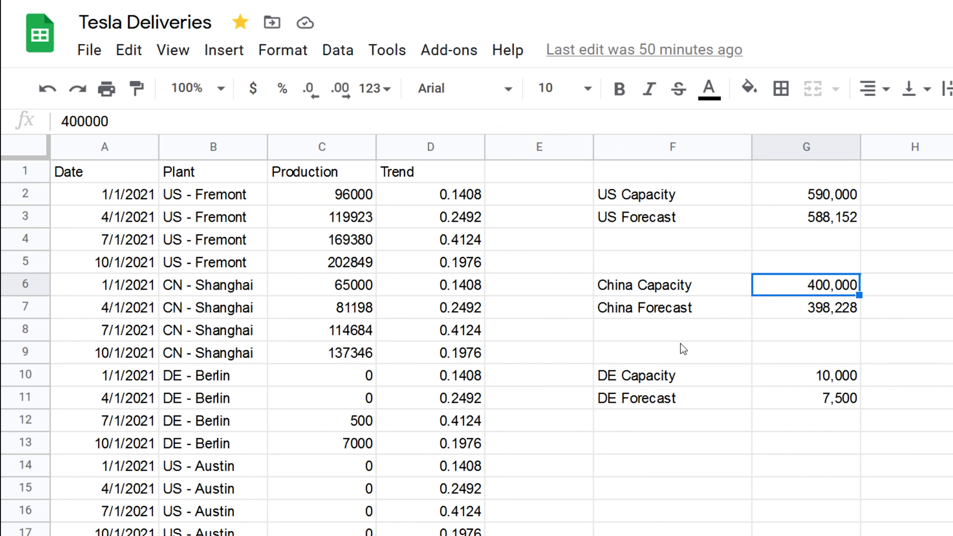
pyautogui.moveTo(369, 295); pyautogui.dragTo(361, 357)
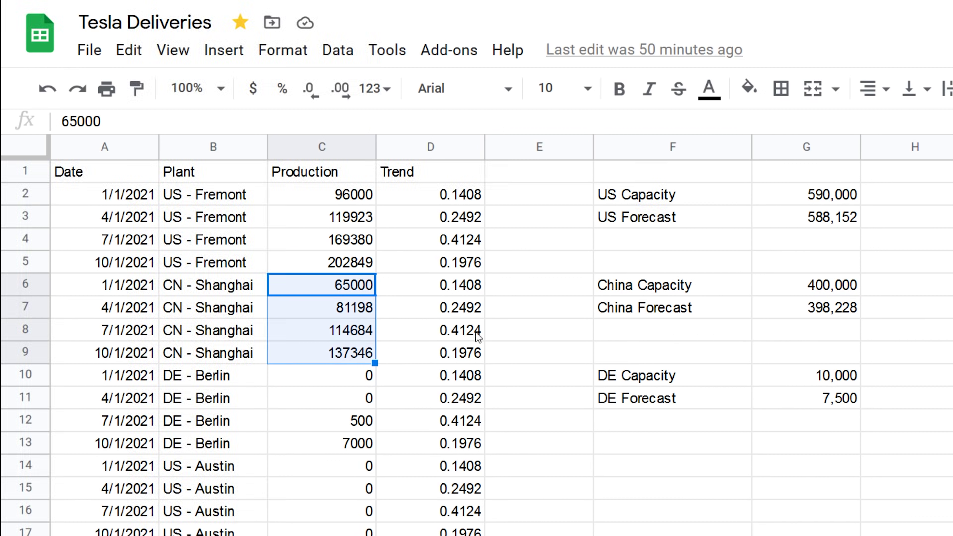
pyautogui.moveTo(465, 290); pyautogui.dragTo(463, 357)
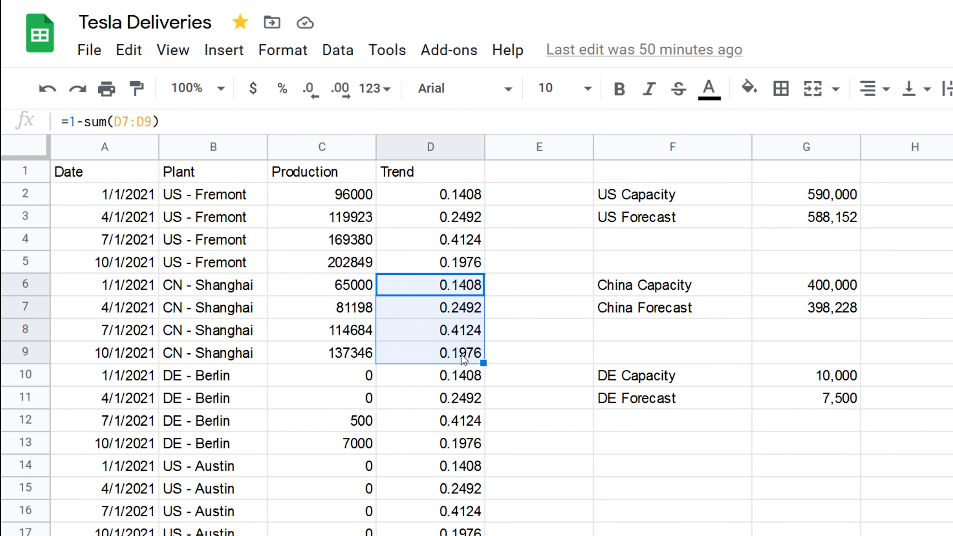
pyautogui.moveTo(827, 294); pyautogui.dragTo(718, 314)
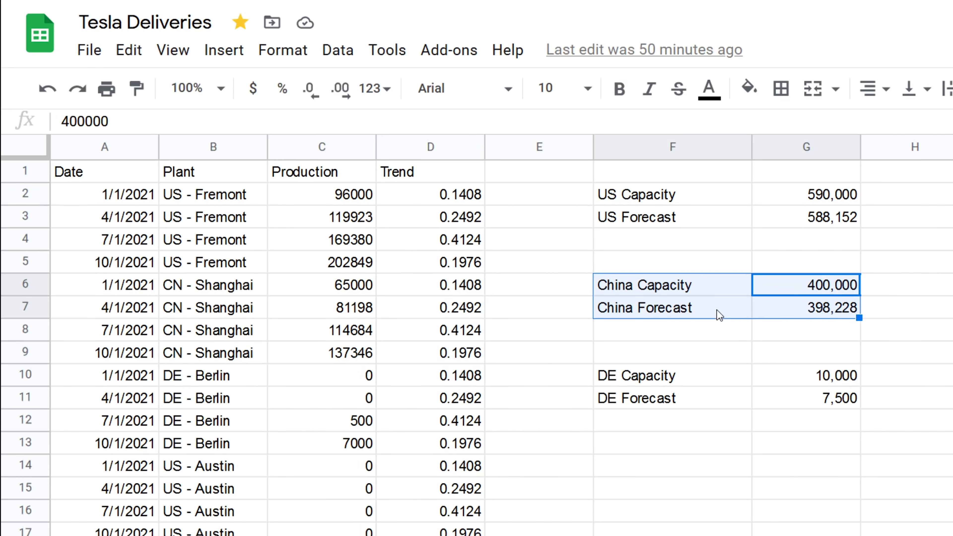
pyautogui.click(807, 316)
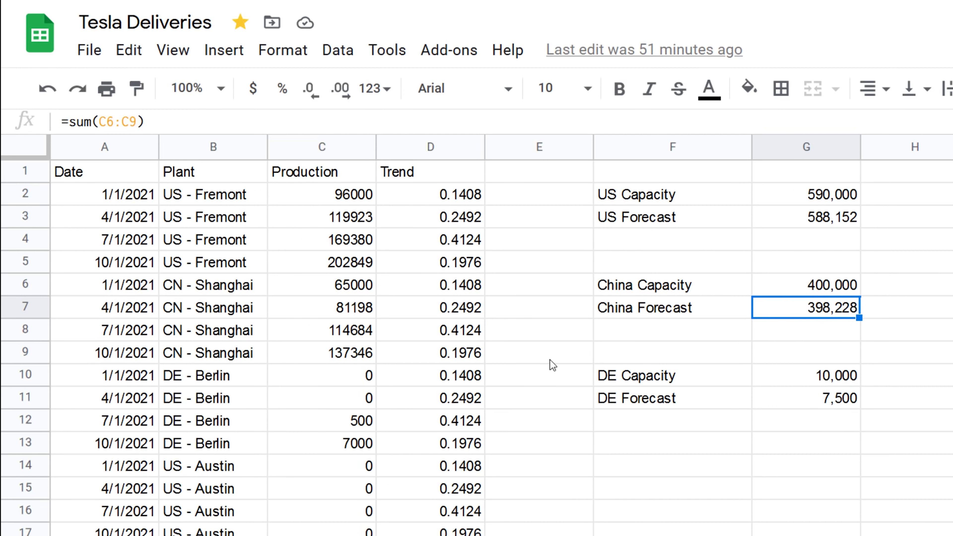
pyautogui.click(682, 384)
pyautogui.moveTo(681, 386); pyautogui.dragTo(685, 404)
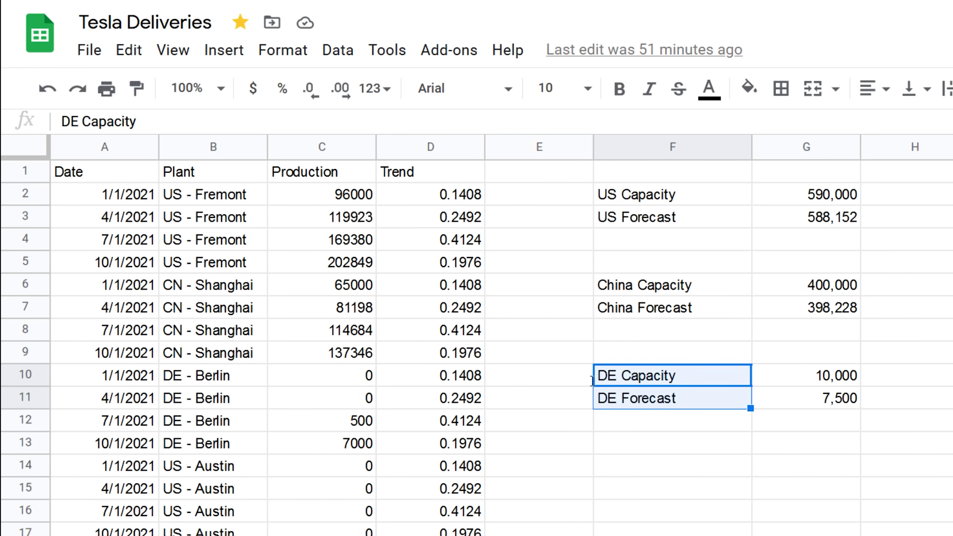
pyautogui.moveTo(356, 380); pyautogui.dragTo(419, 448)
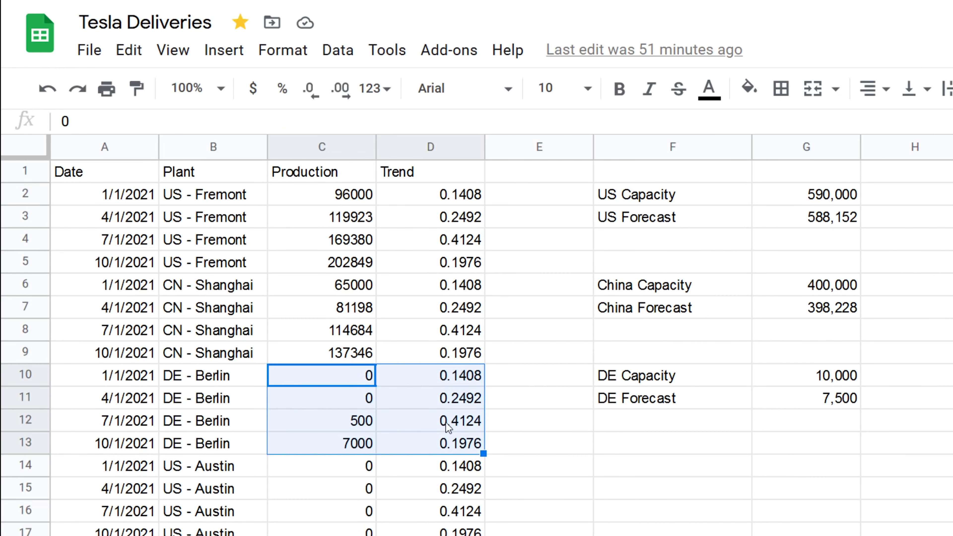
pyautogui.moveTo(337, 420); pyautogui.dragTo(338, 443)
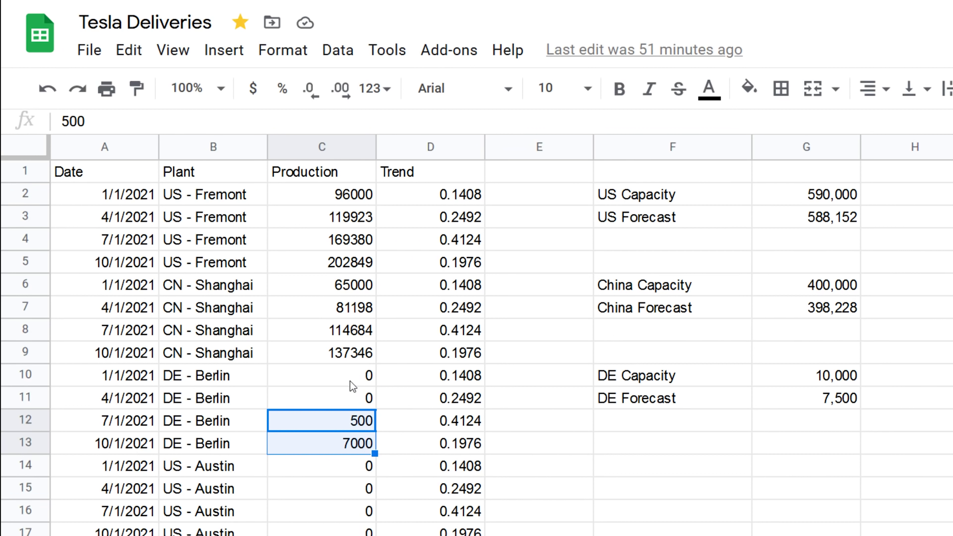
pyautogui.moveTo(352, 381); pyautogui.dragTo(354, 407)
pyautogui.click(351, 427)
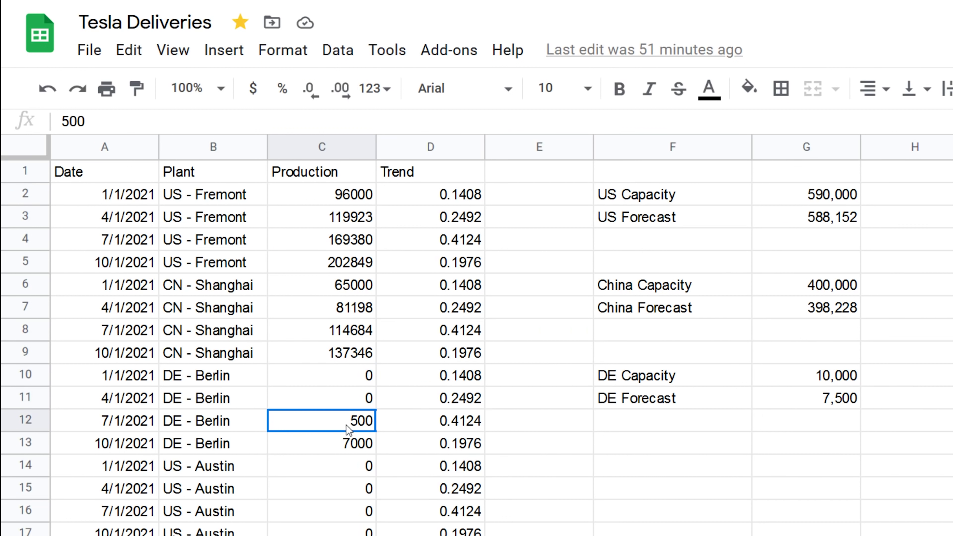
pyautogui.click(357, 447)
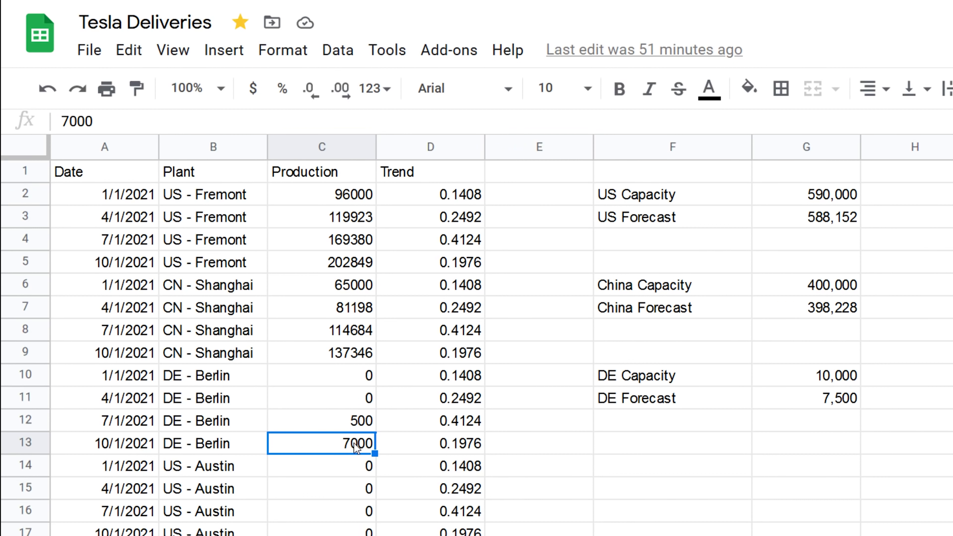
pyautogui.moveTo(350, 385); pyautogui.dragTo(352, 447)
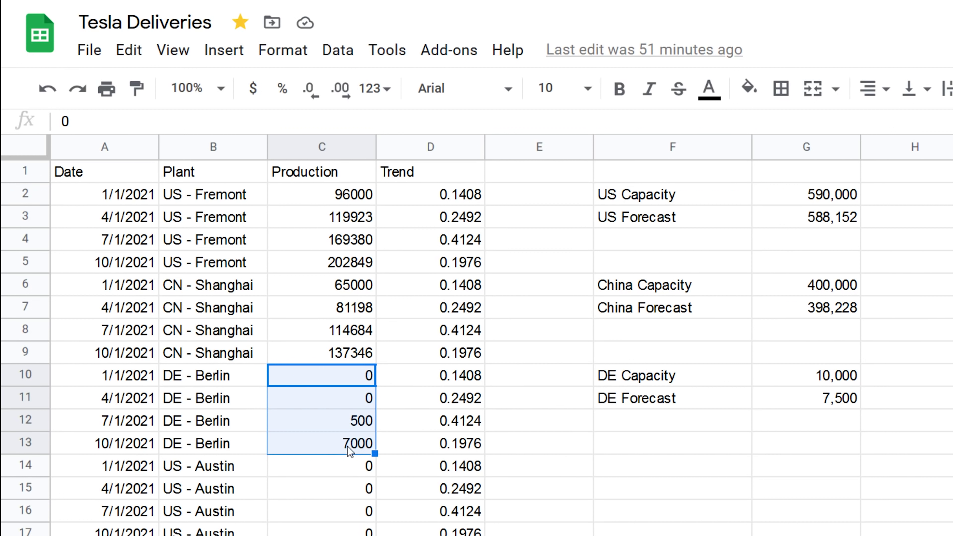
pyautogui.moveTo(350, 450)
pyautogui.mouseDown()
pyautogui.moveTo(373, 409)
pyautogui.moveTo(366, 385)
pyautogui.moveTo(362, 448)
pyautogui.mouseUp()
pyautogui.click(337, 424)
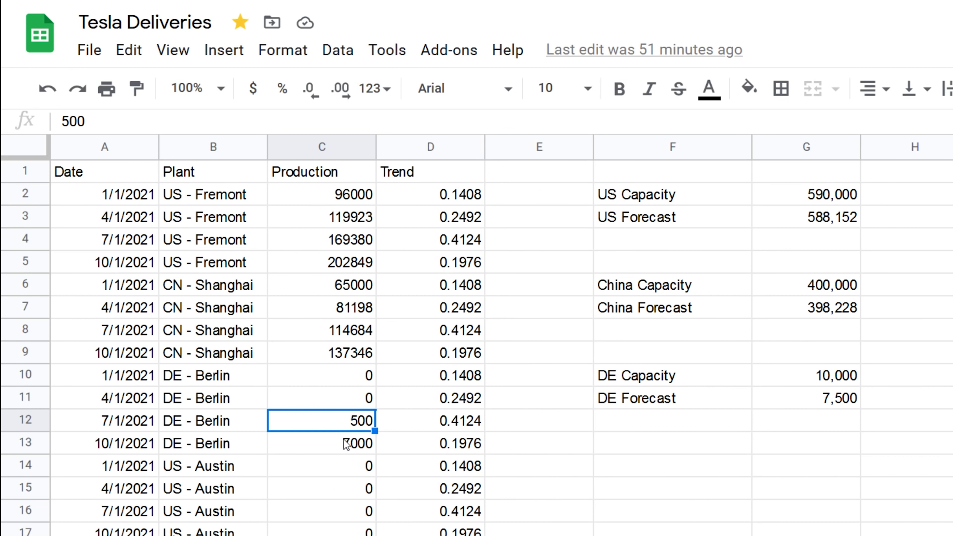
pyautogui.click(346, 446)
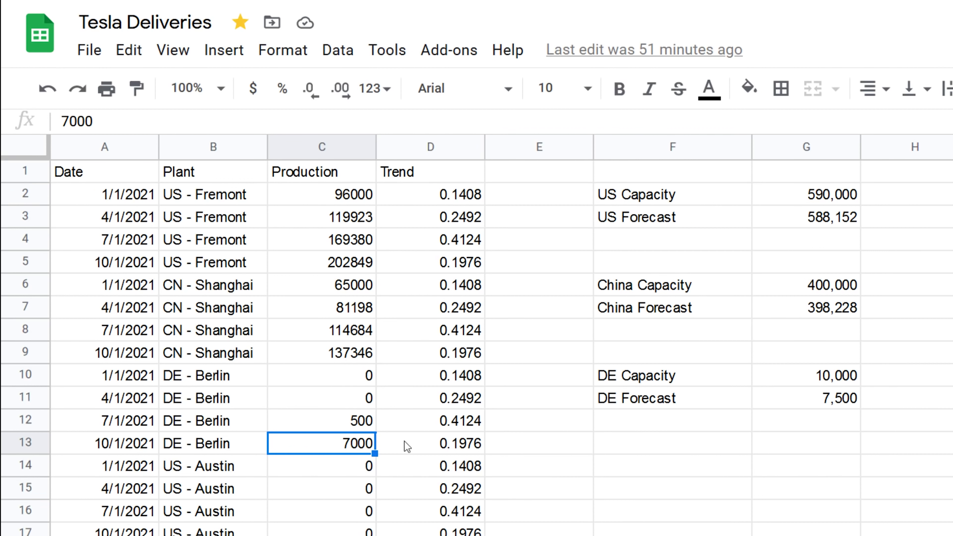
pyautogui.moveTo(355, 375); pyautogui.dragTo(450, 446)
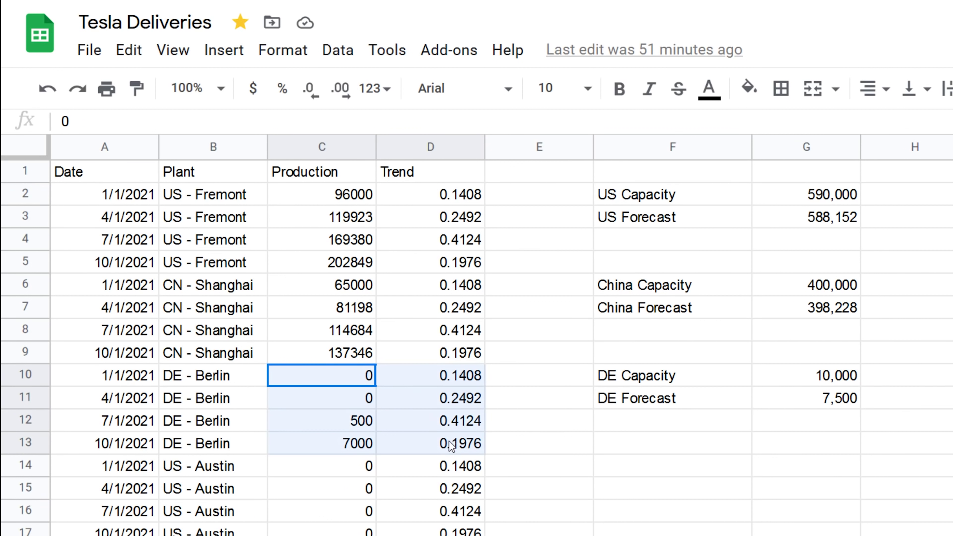
# - Check G11's =sum(C10:C13) formula, then select the 2021 US - Austin rows with zero production
pyautogui.click(803, 403)
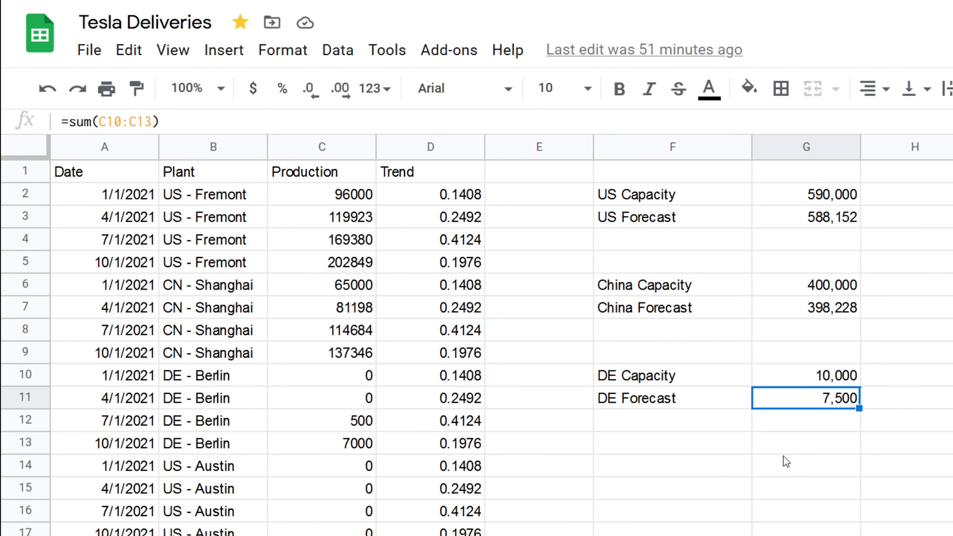
pyautogui.scroll(-1, 783, 454)
pyautogui.scroll(-2, 783, 455)
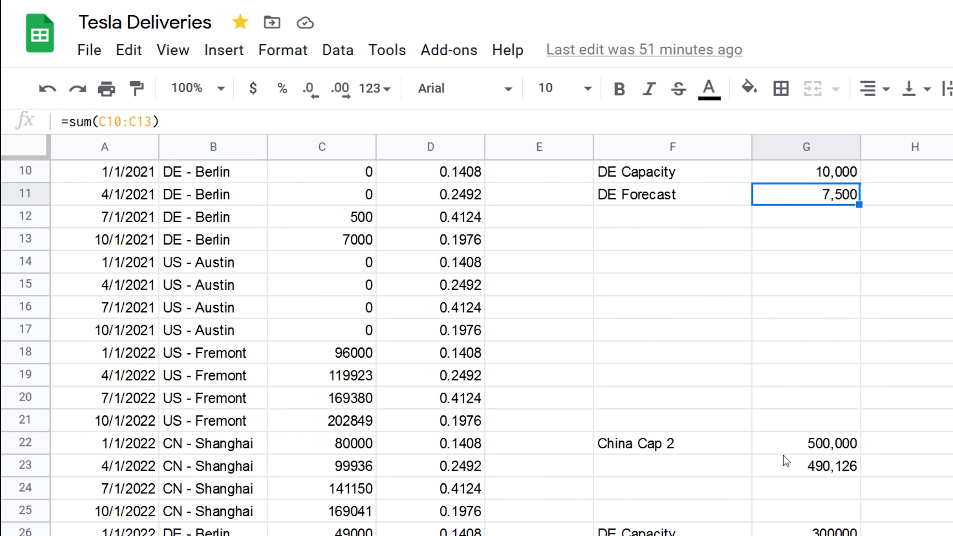
pyautogui.moveTo(330, 262); pyautogui.dragTo(330, 326)
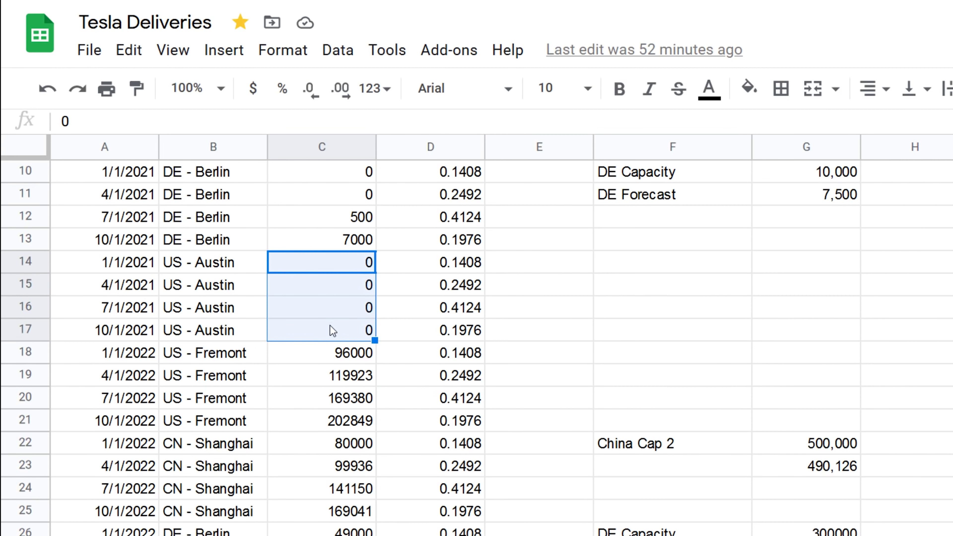
pyautogui.moveTo(127, 263); pyautogui.dragTo(435, 335)
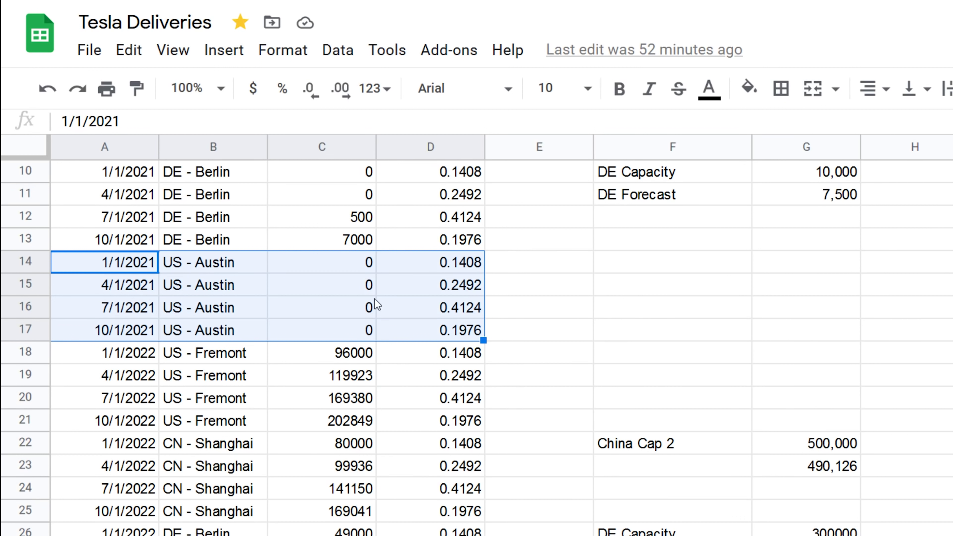
pyautogui.scroll(-1, 540, 353)
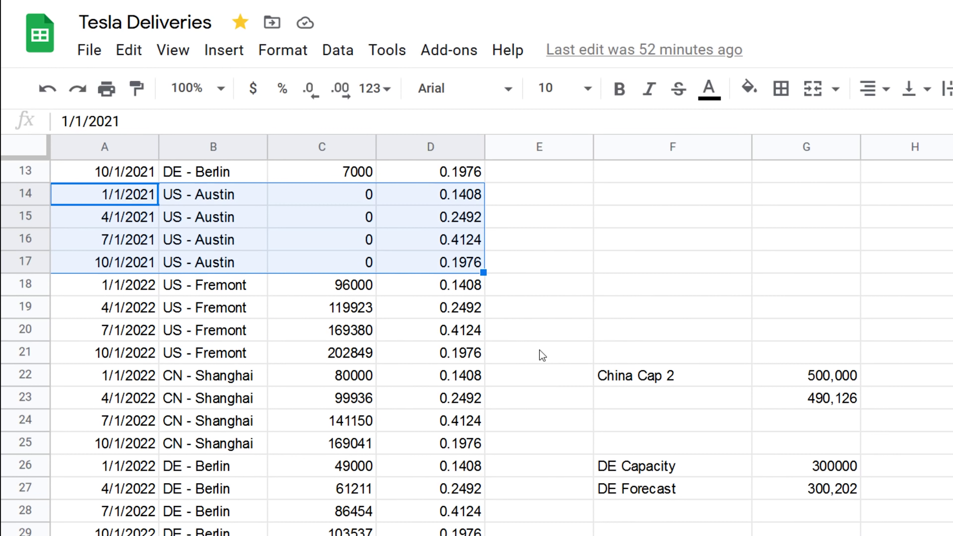
pyautogui.click(144, 292)
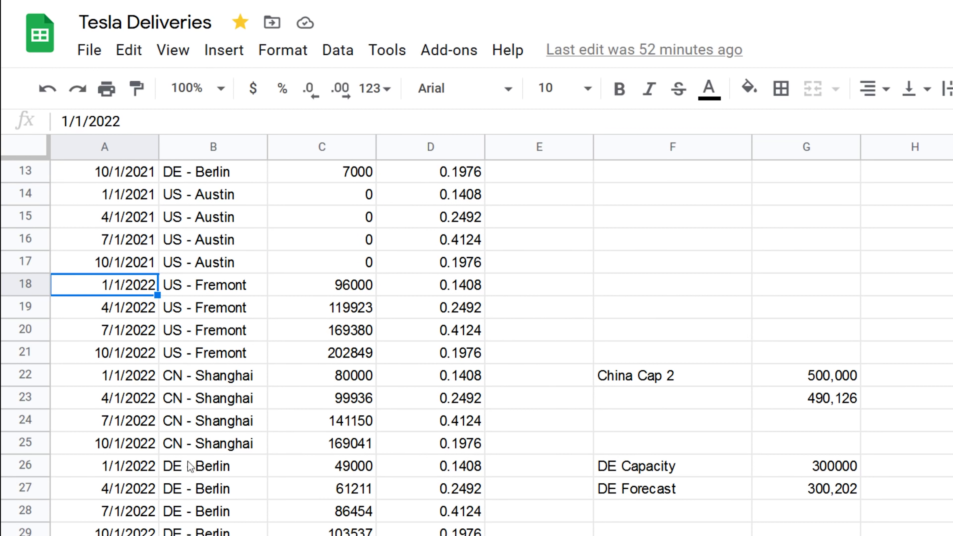
pyautogui.moveTo(120, 287); pyautogui.dragTo(208, 376)
pyautogui.click(327, 330)
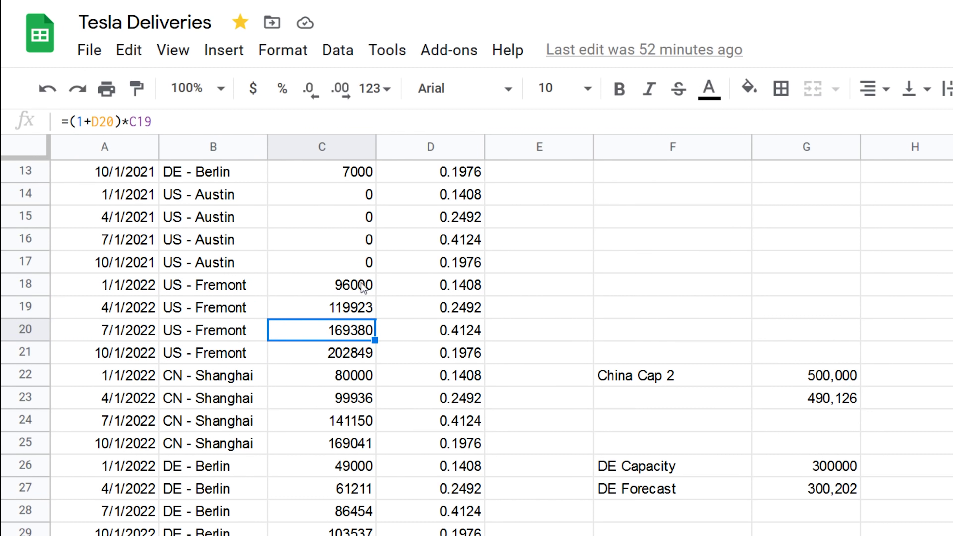
pyautogui.moveTo(362, 285); pyautogui.dragTo(365, 351)
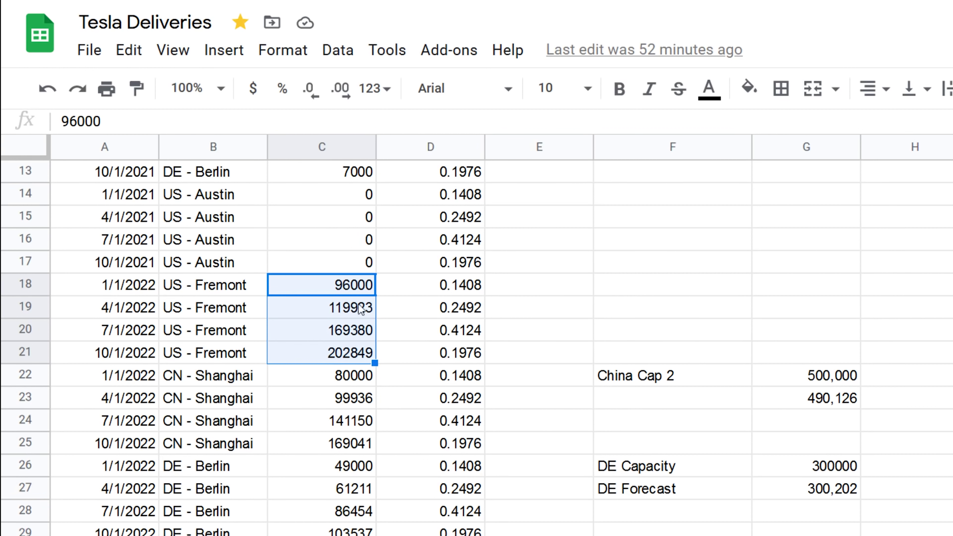
pyautogui.click(326, 383)
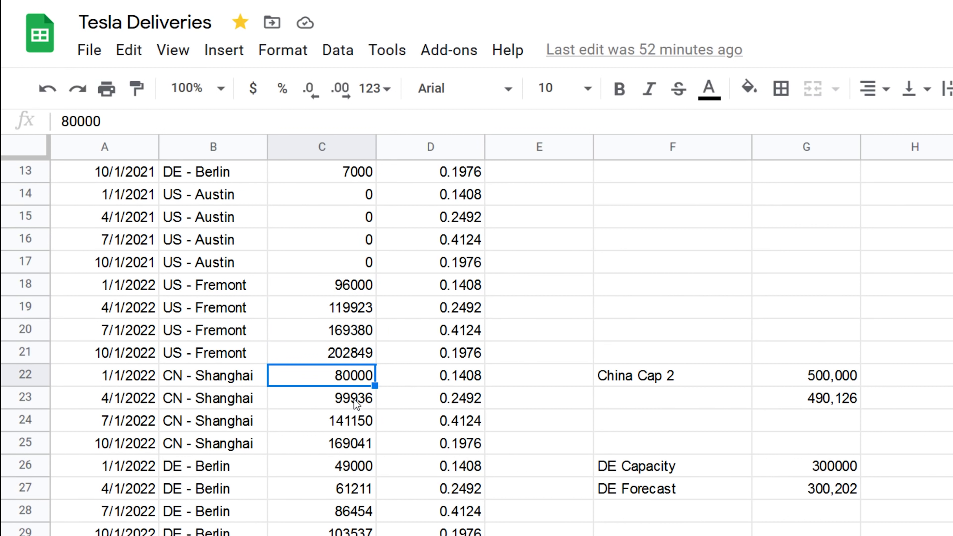
pyautogui.scroll(-2, 354, 400)
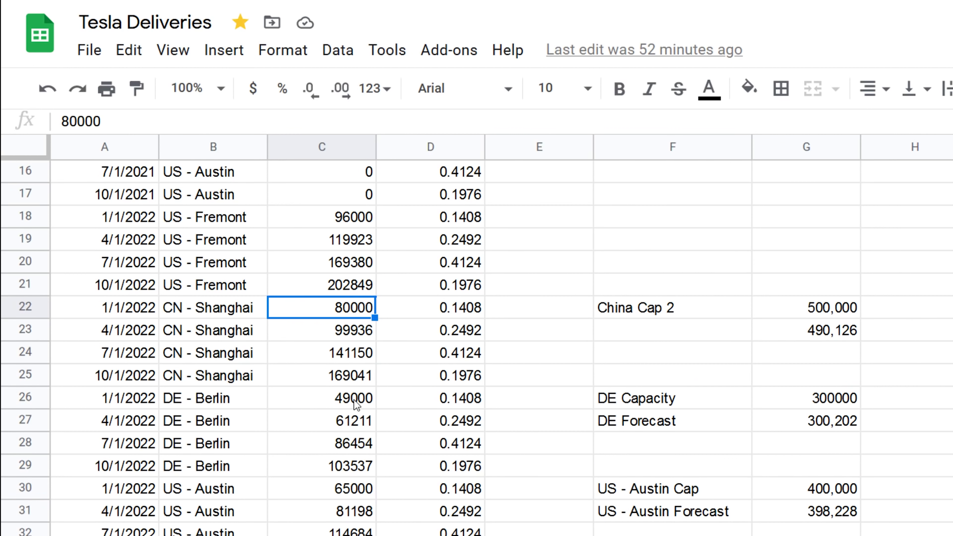
pyautogui.keyDown('shift'); pyautogui.click(321, 380); pyautogui.keyUp('shift')
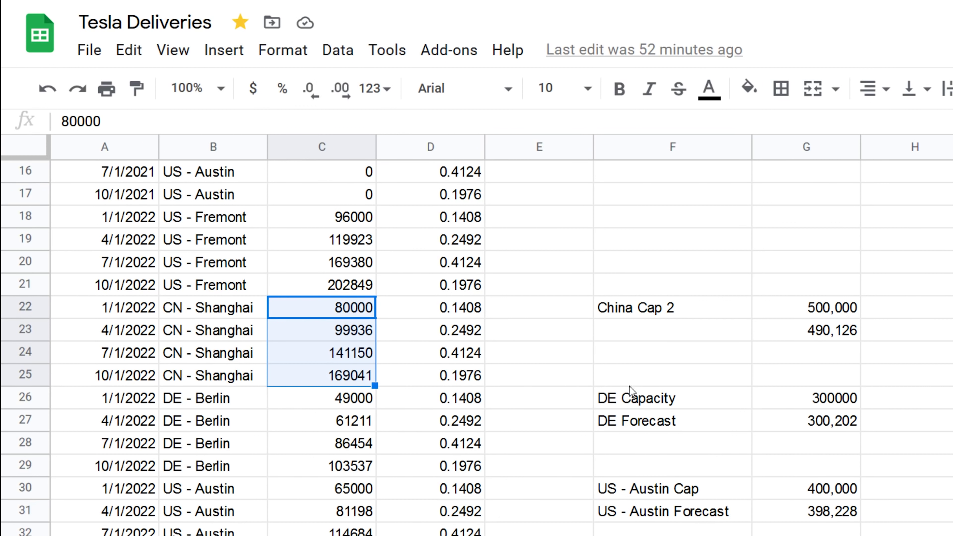
pyautogui.click(847, 316)
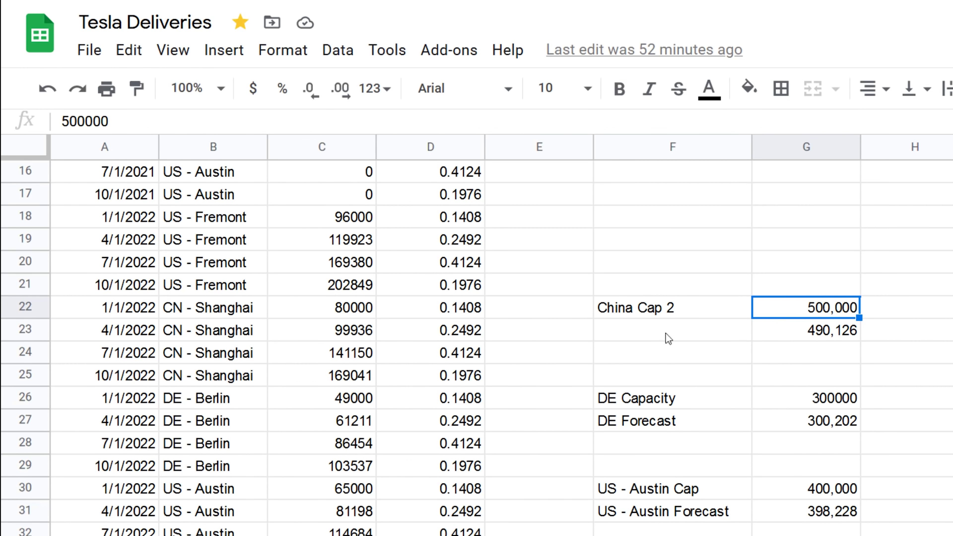
pyautogui.moveTo(360, 317); pyautogui.dragTo(378, 387)
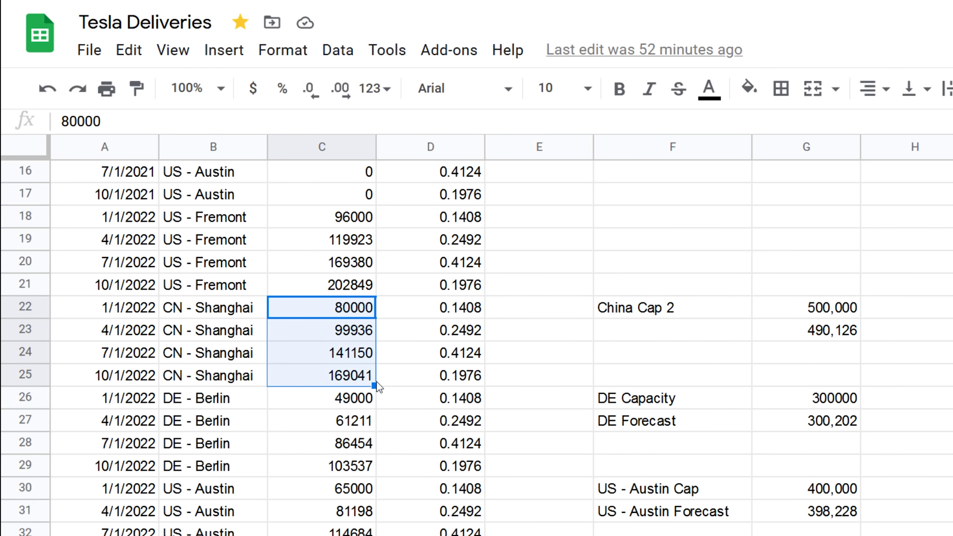
pyautogui.click(857, 332)
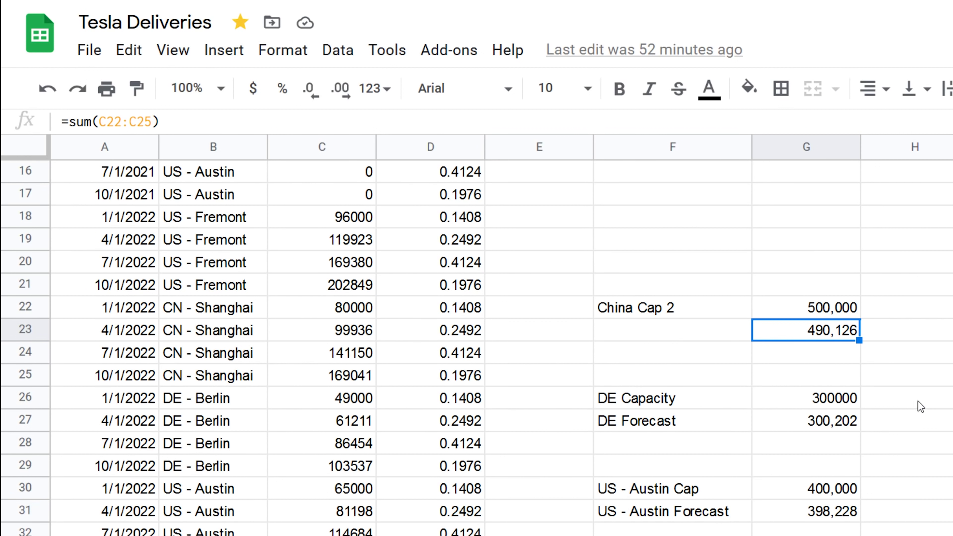
pyautogui.scroll(-1, 744, 434)
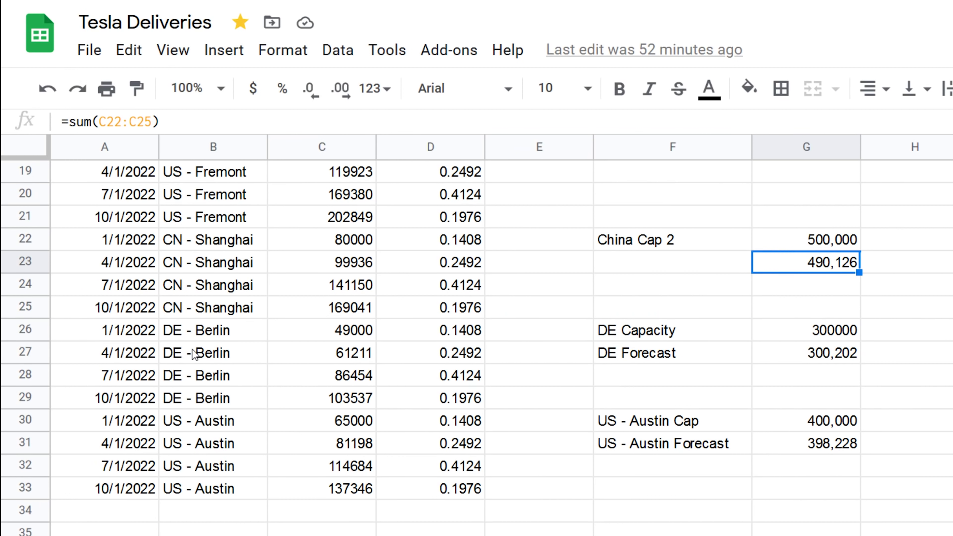
pyautogui.click(677, 336)
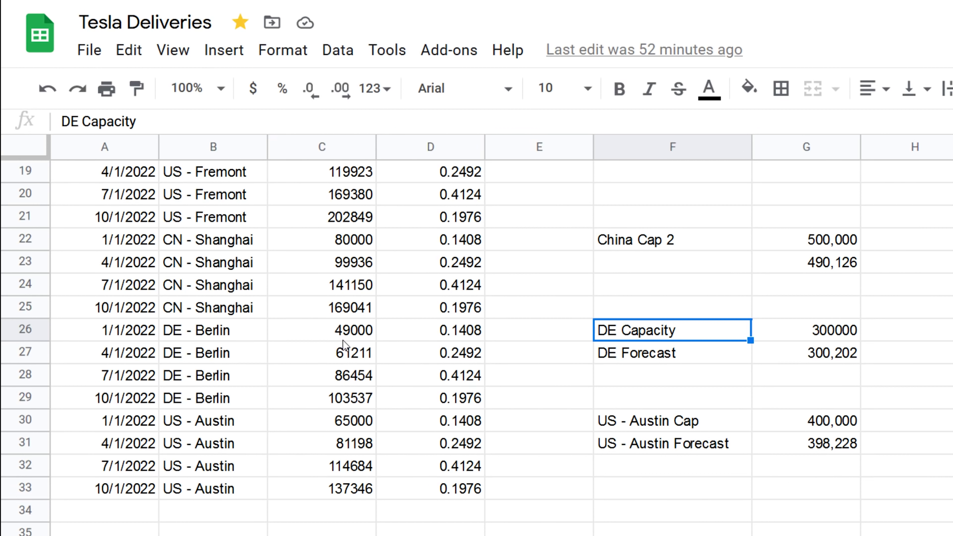
pyautogui.press('Right')
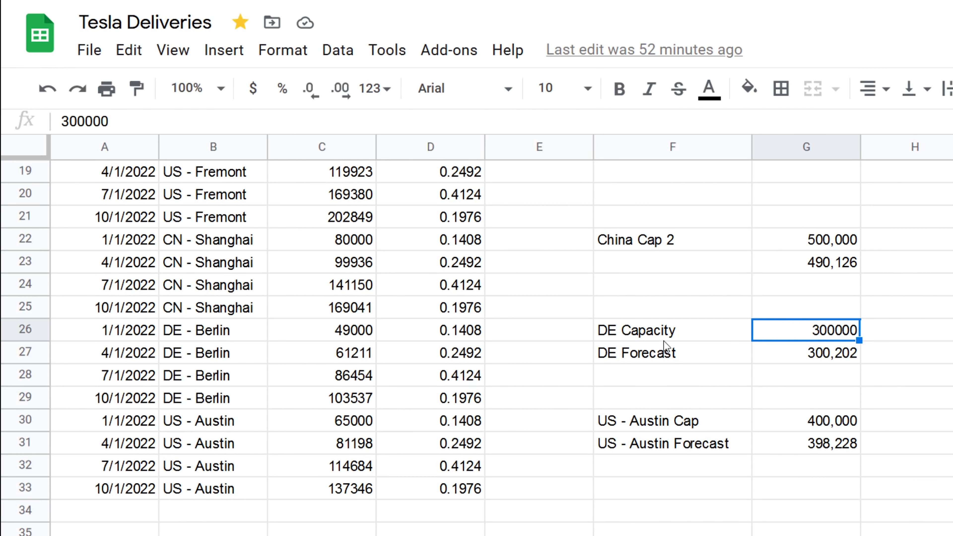
pyautogui.moveTo(667, 337); pyautogui.dragTo(798, 357)
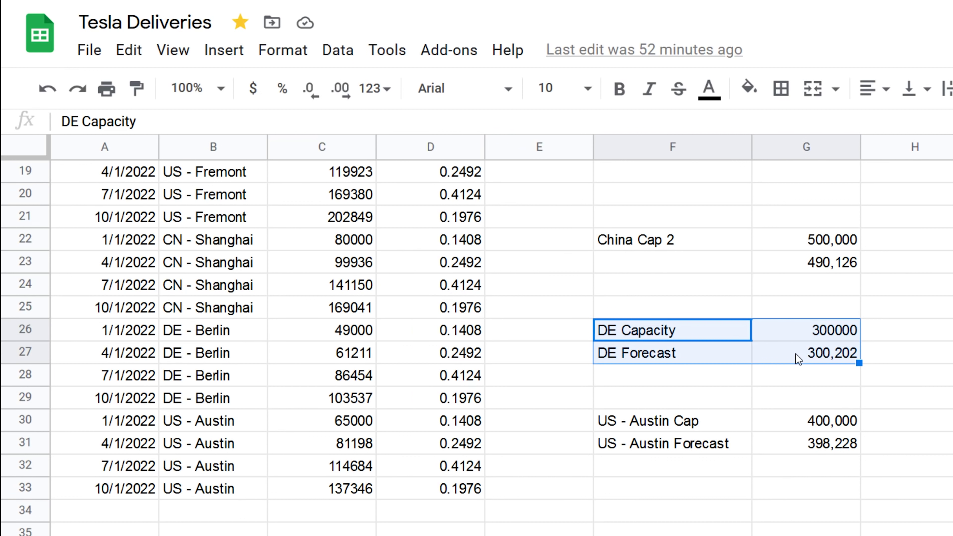
pyautogui.click(915, 337)
pyautogui.moveTo(710, 338); pyautogui.dragTo(817, 355)
pyautogui.click(703, 336)
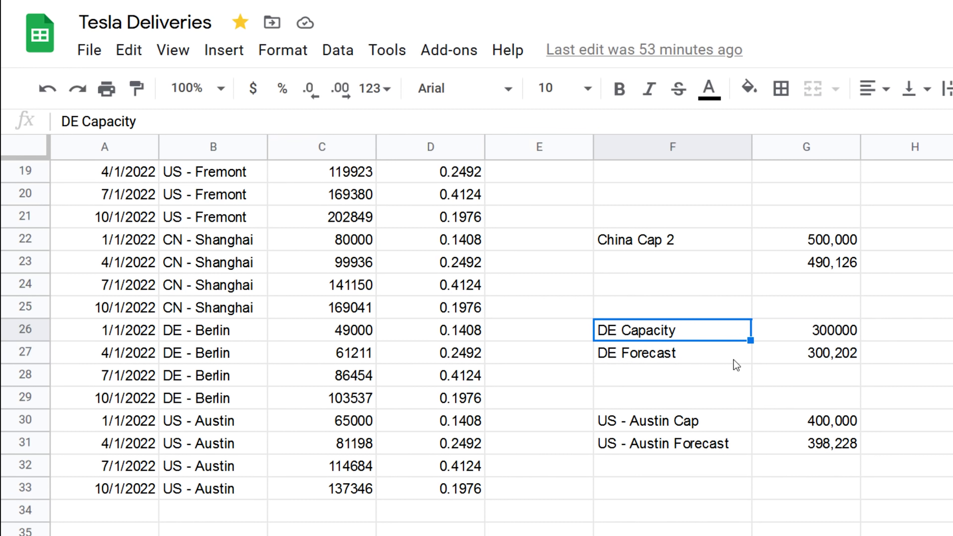
pyautogui.moveTo(735, 358); pyautogui.dragTo(798, 337)
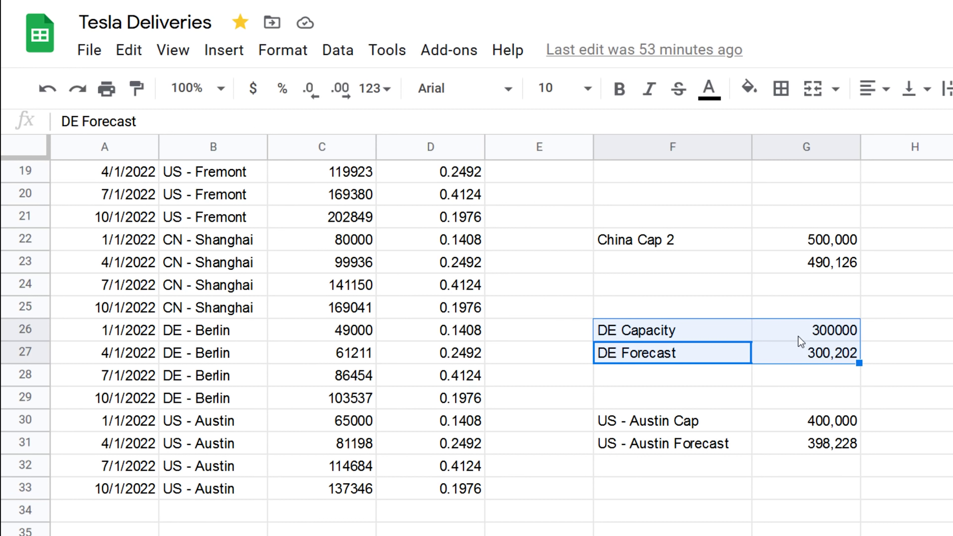
pyautogui.click(803, 358)
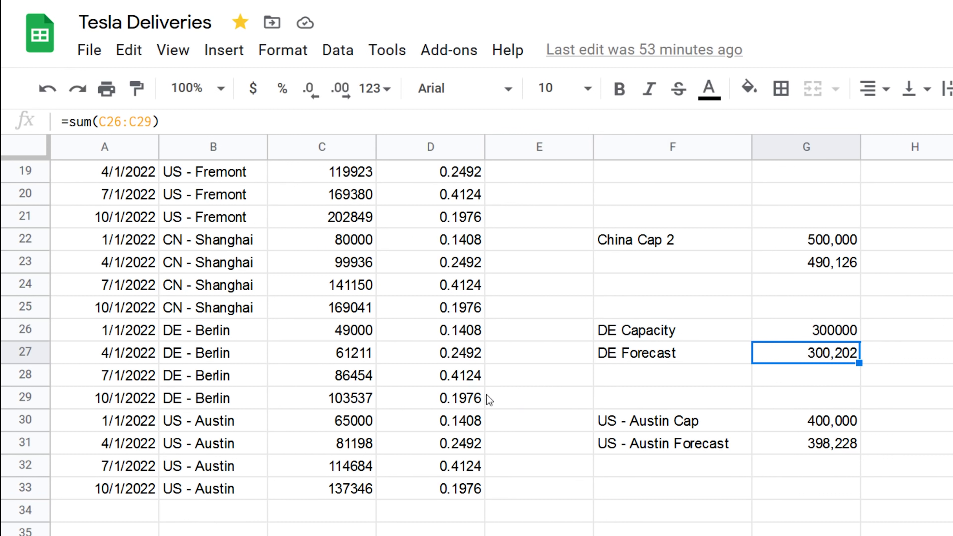
pyautogui.scroll(-1, 772, 452)
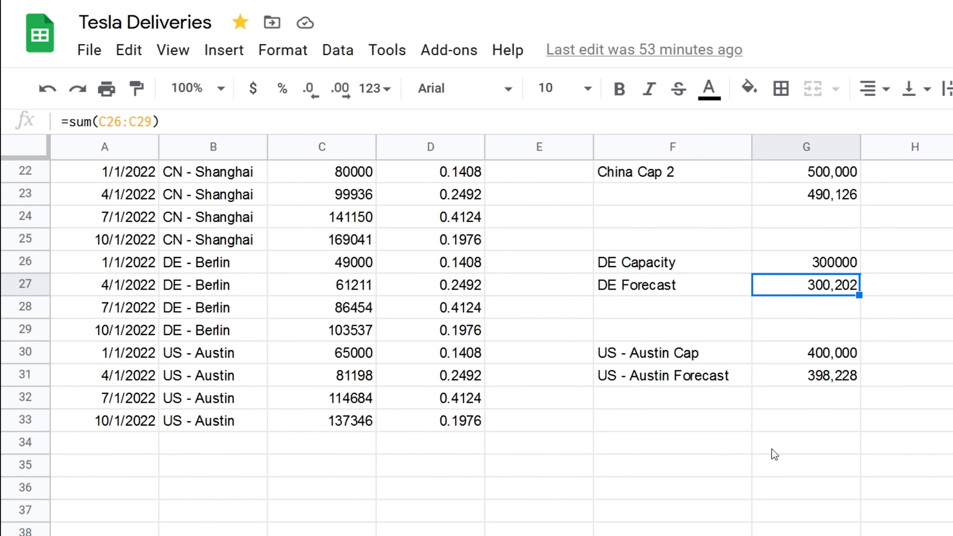
pyautogui.click(693, 355)
pyautogui.keyDown('ctrl'); pyautogui.click(700, 377); pyautogui.keyUp('ctrl')
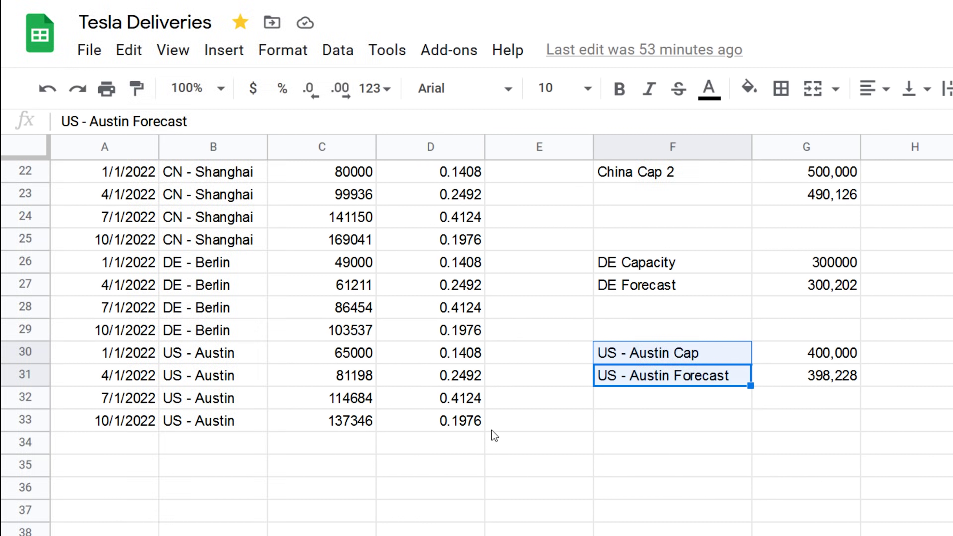
pyautogui.click(354, 357)
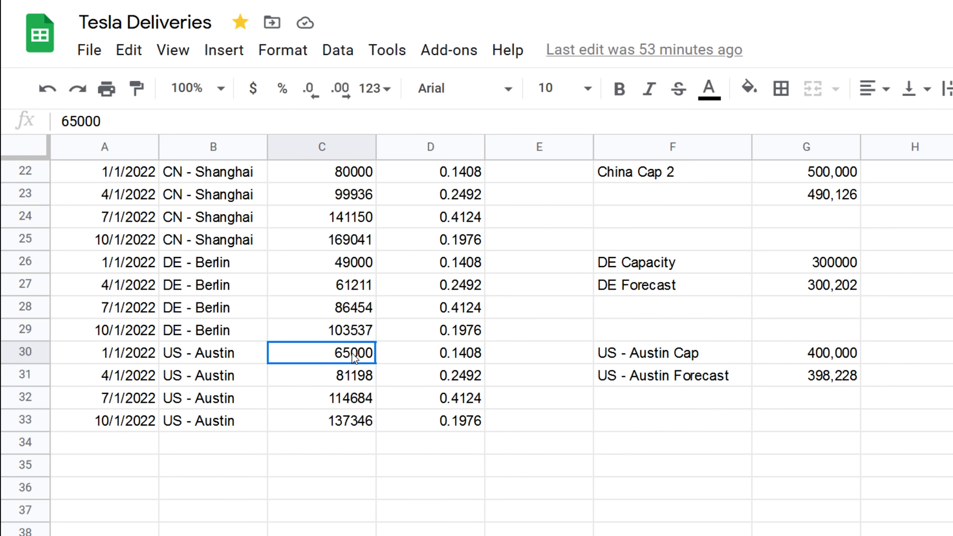
pyautogui.click(807, 358)
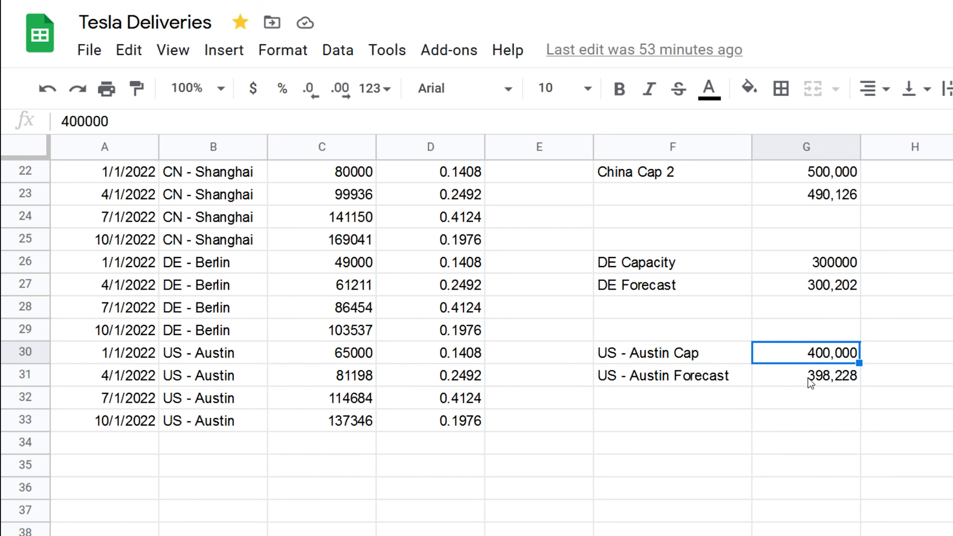
pyautogui.moveTo(807, 378); pyautogui.dragTo(802, 362)
pyautogui.click(802, 362)
pyautogui.click(807, 387)
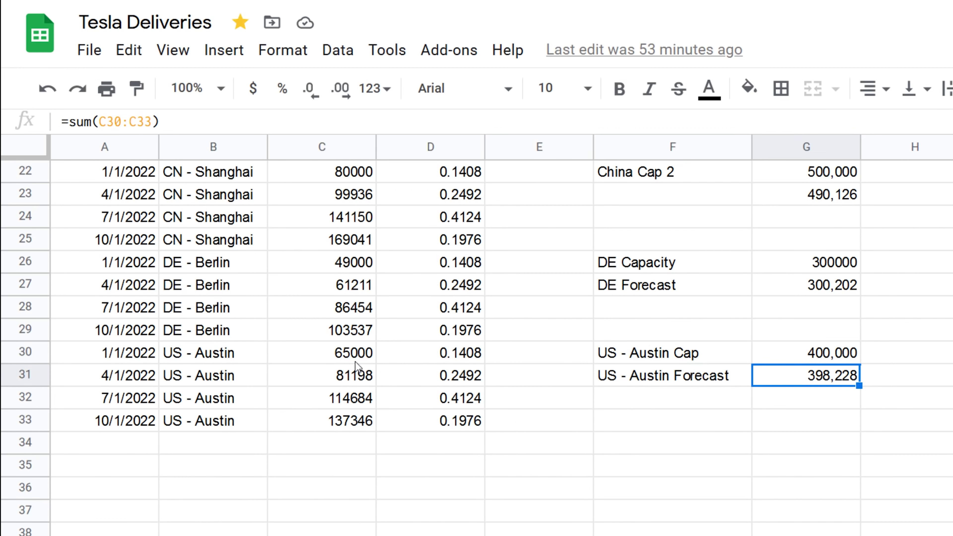
pyautogui.moveTo(355, 361); pyautogui.dragTo(353, 422)
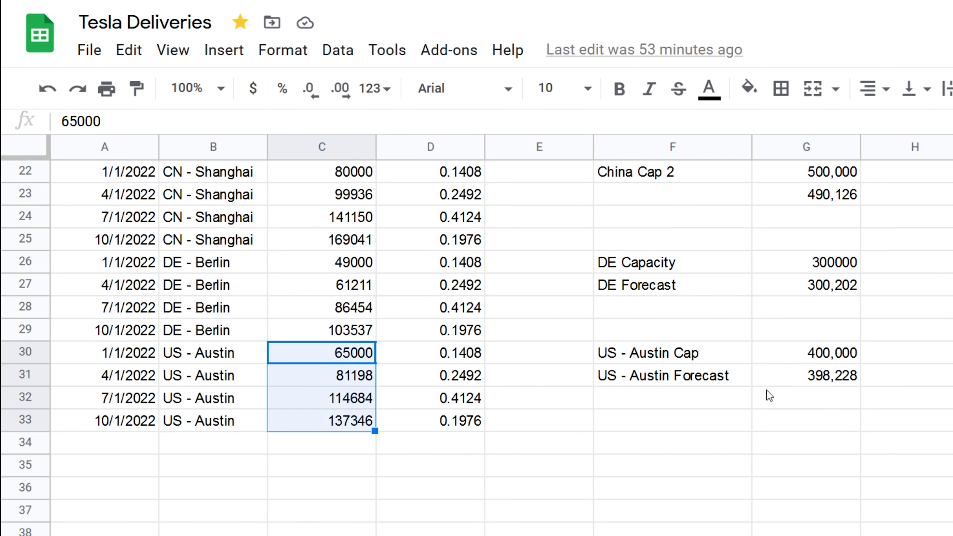
pyautogui.click(821, 359)
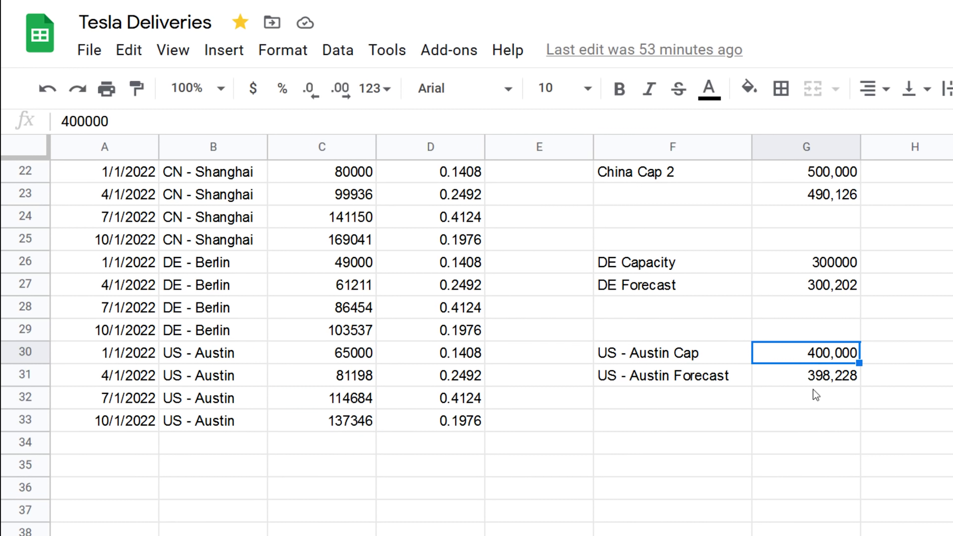
pyautogui.moveTo(703, 263); pyautogui.dragTo(818, 382)
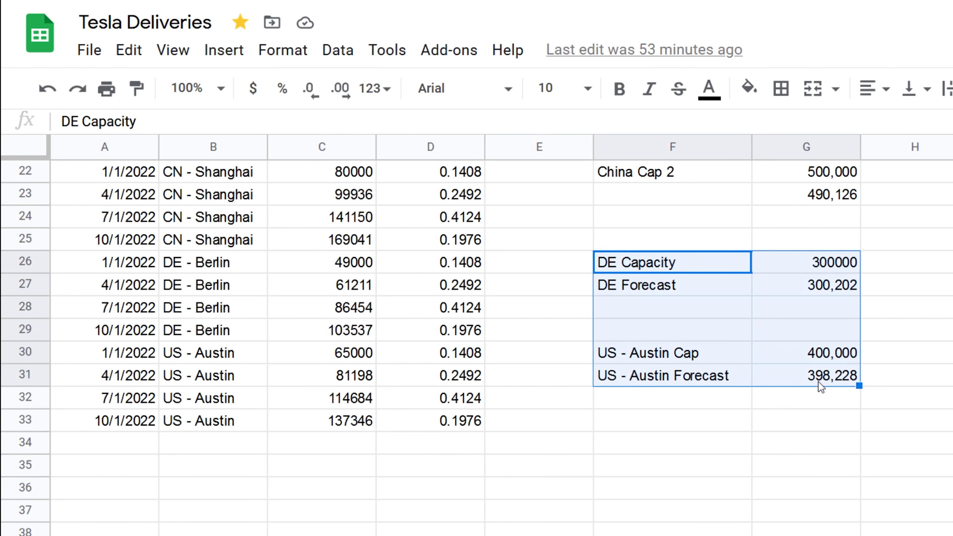
pyautogui.click(692, 281)
pyautogui.moveTo(735, 265); pyautogui.dragTo(836, 378)
pyautogui.scroll(7, 753, 415)
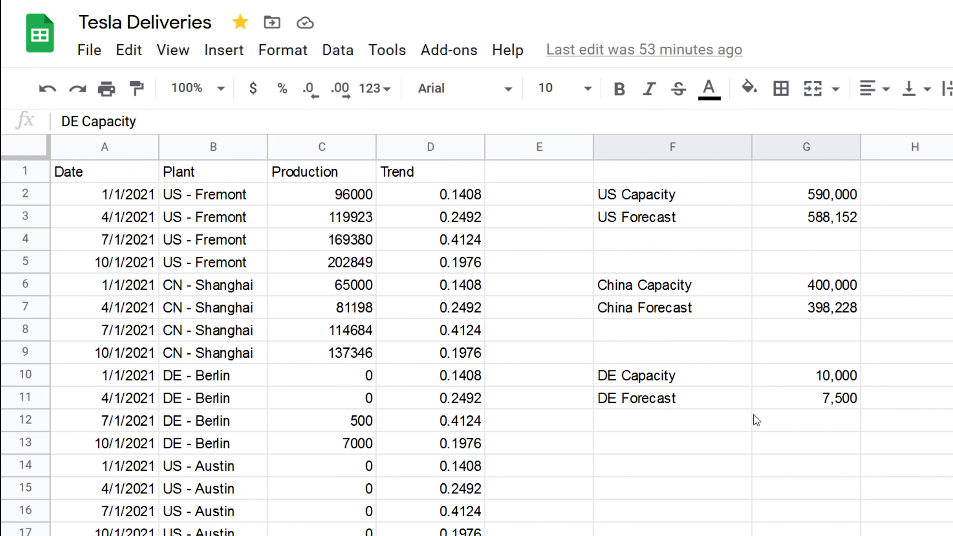
pyautogui.scroll(-4, 753, 415)
pyautogui.scroll(4, 753, 414)
# - Select cell A1 to return to the top of the sheet
pyautogui.click(134, 180)
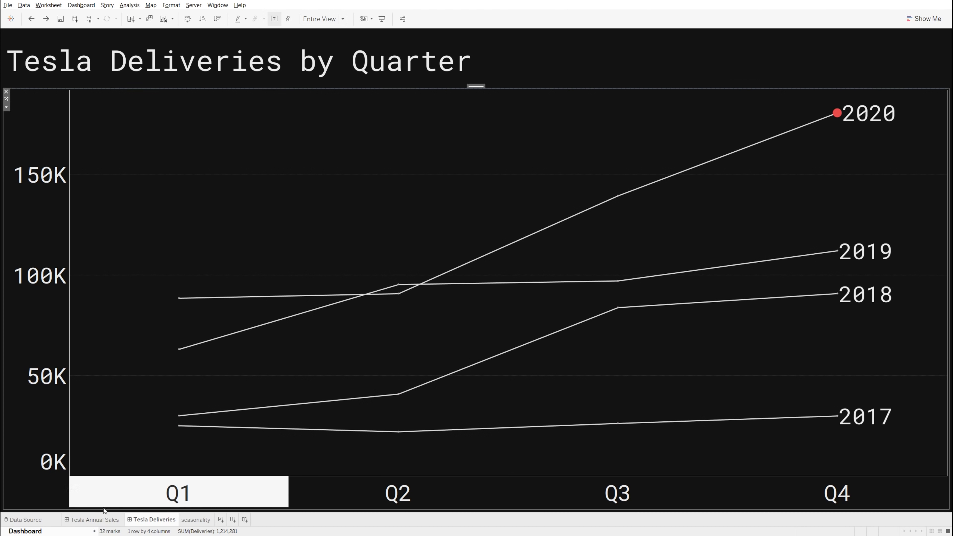
# - Open the Tesla Annual Sales dashboard with the red 2021 and 2022 forecast bars
pyautogui.click(106, 523)
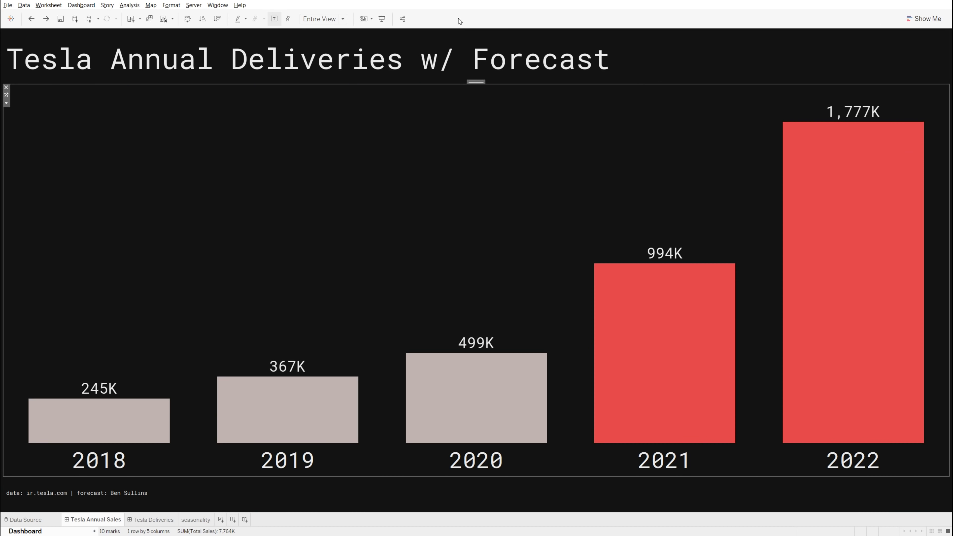
# - Open the Annual Sales worksheet to adjust its YEAR(Date) filter
pyautogui.click(6, 95)
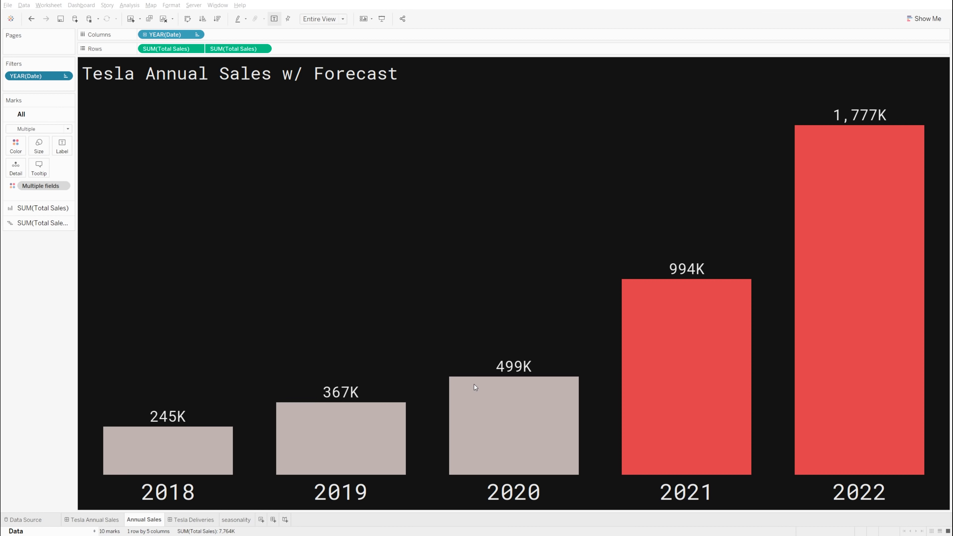
pyautogui.moveTo(165, 474)
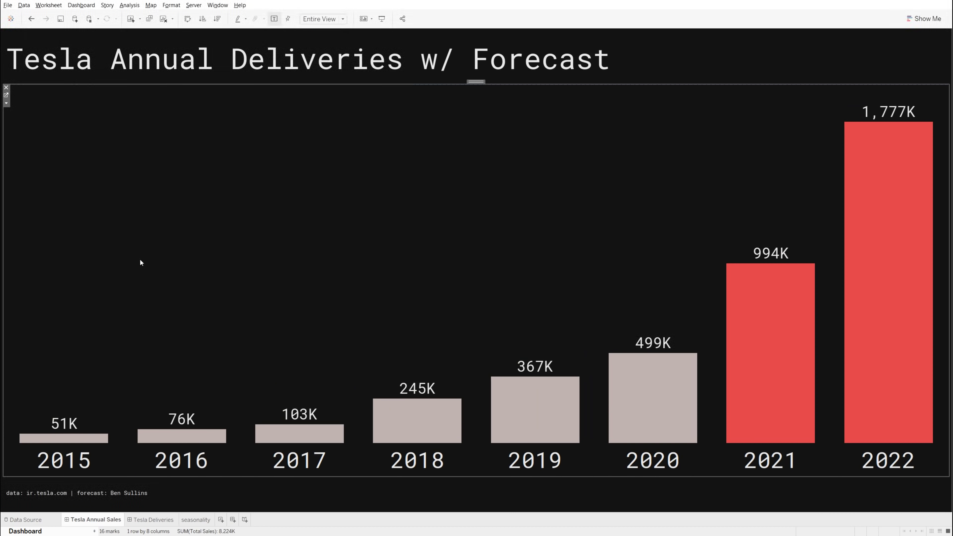
pyautogui.click(685, 71)
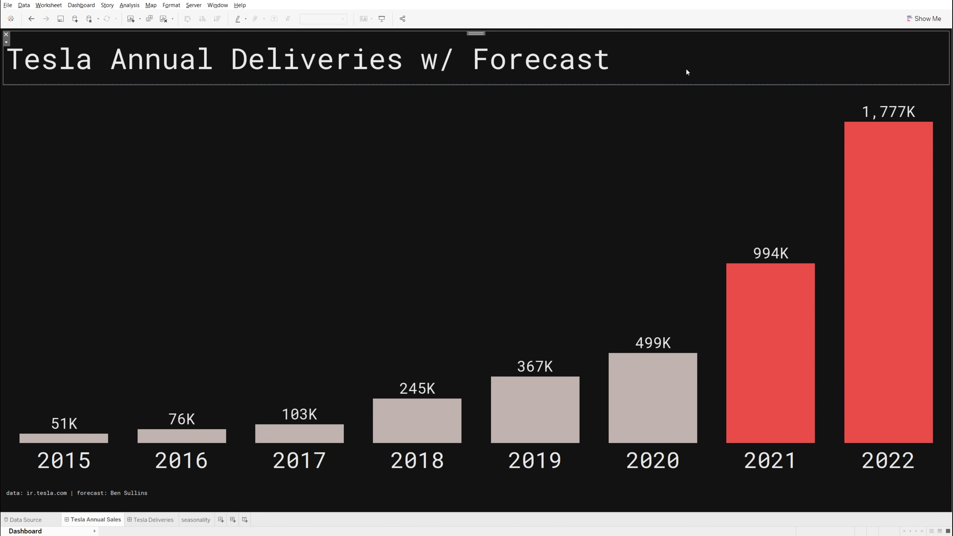
pyautogui.click(668, 146)
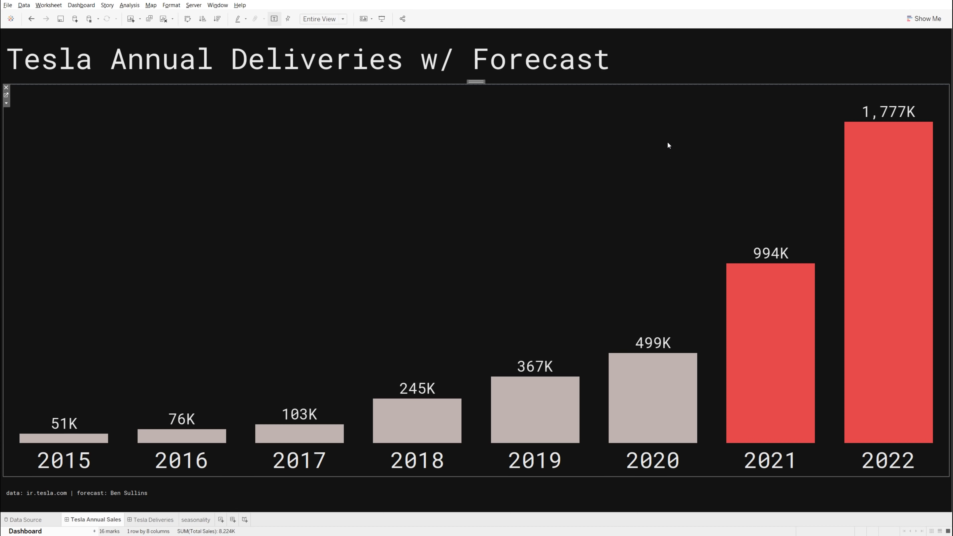